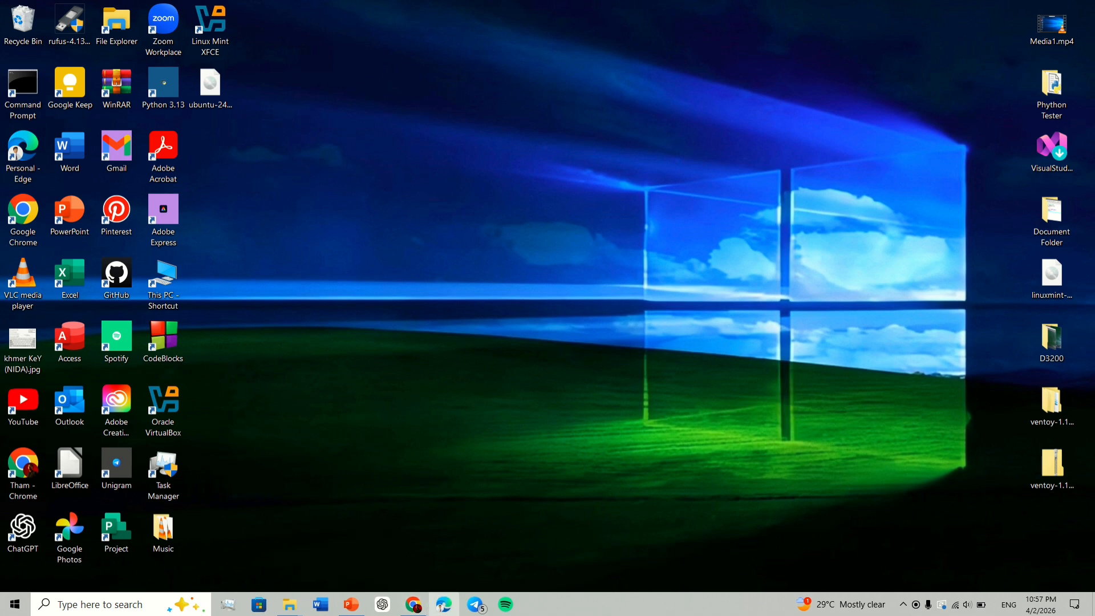
# - Switch to Chrome and replace the open Ubuntu download tab with a blank new tab
pyautogui.click(425, 603)
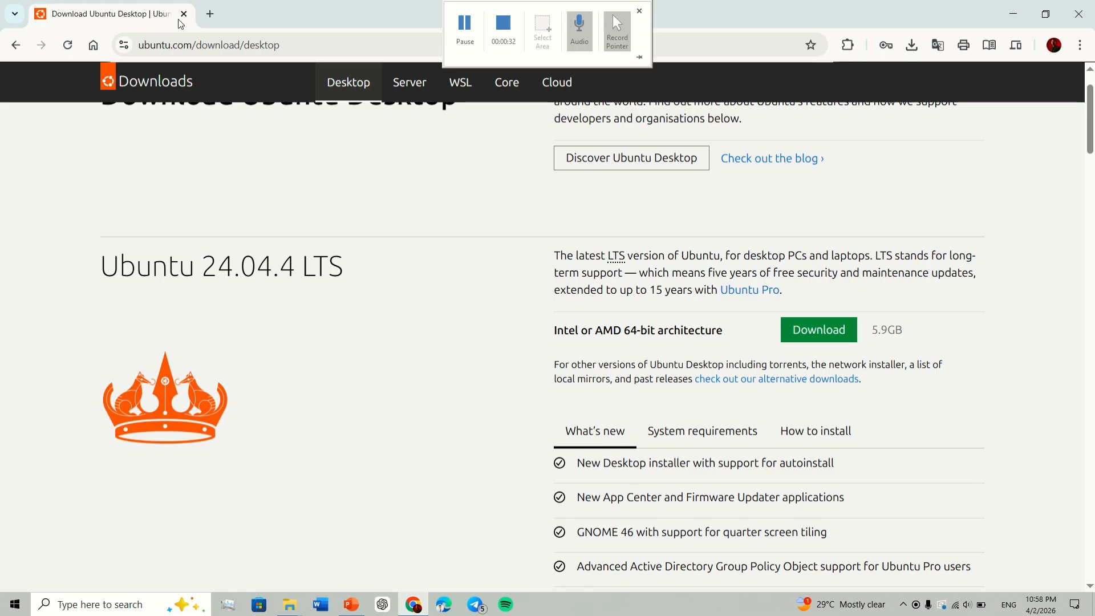
pyautogui.click(209, 14)
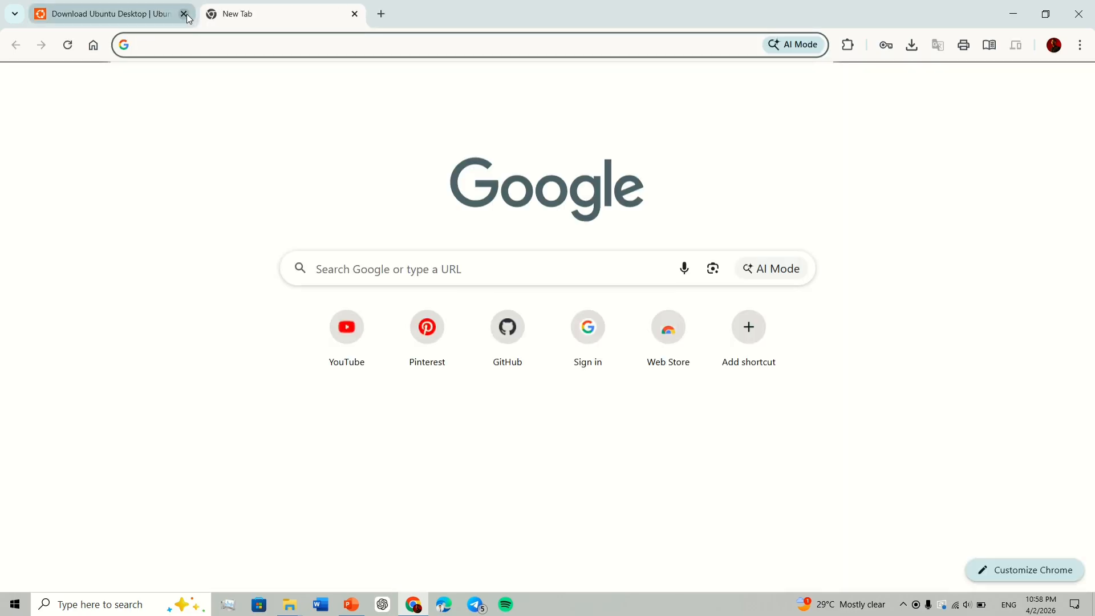
pyautogui.click(184, 13)
# - Search Google for "ubuntu 24.04 LTS" and open the Download Ubuntu Desktop result
pyautogui.click(393, 263)
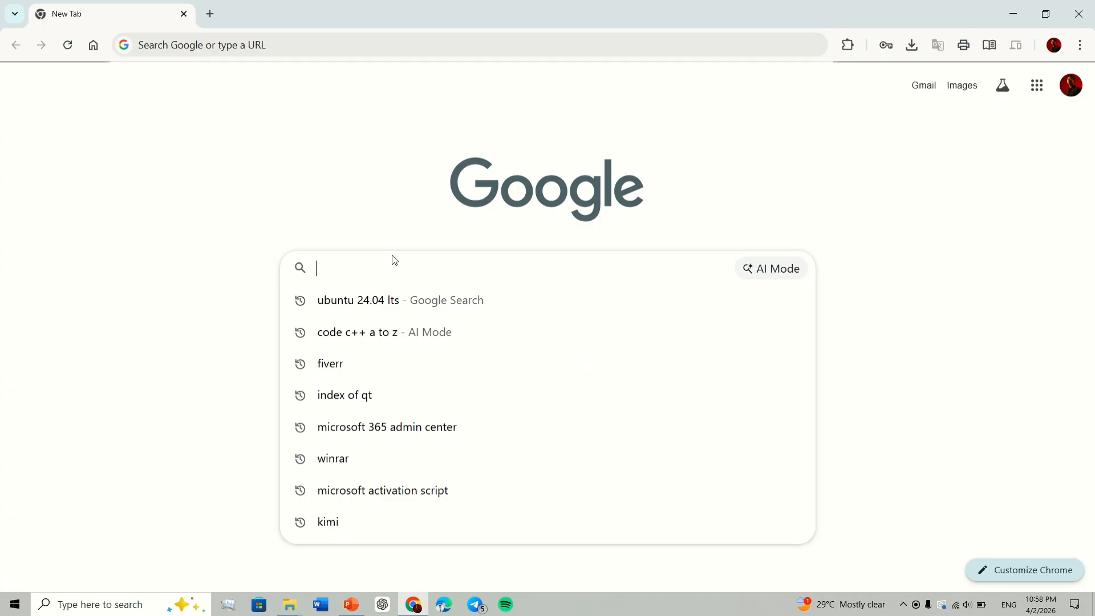
pyautogui.write('ubuntu ')
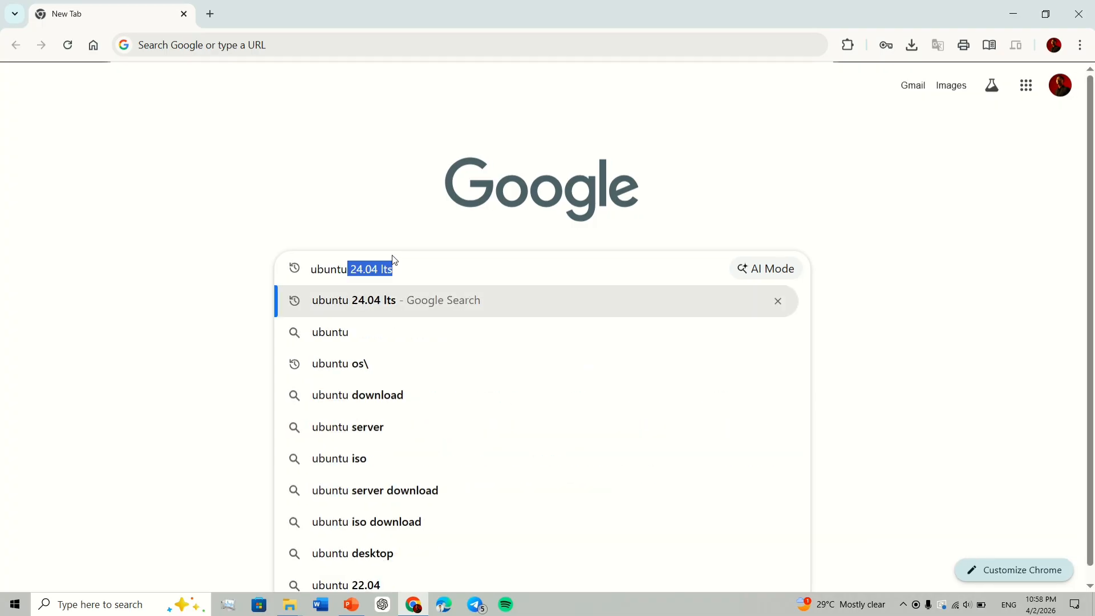
pyautogui.write('24.')
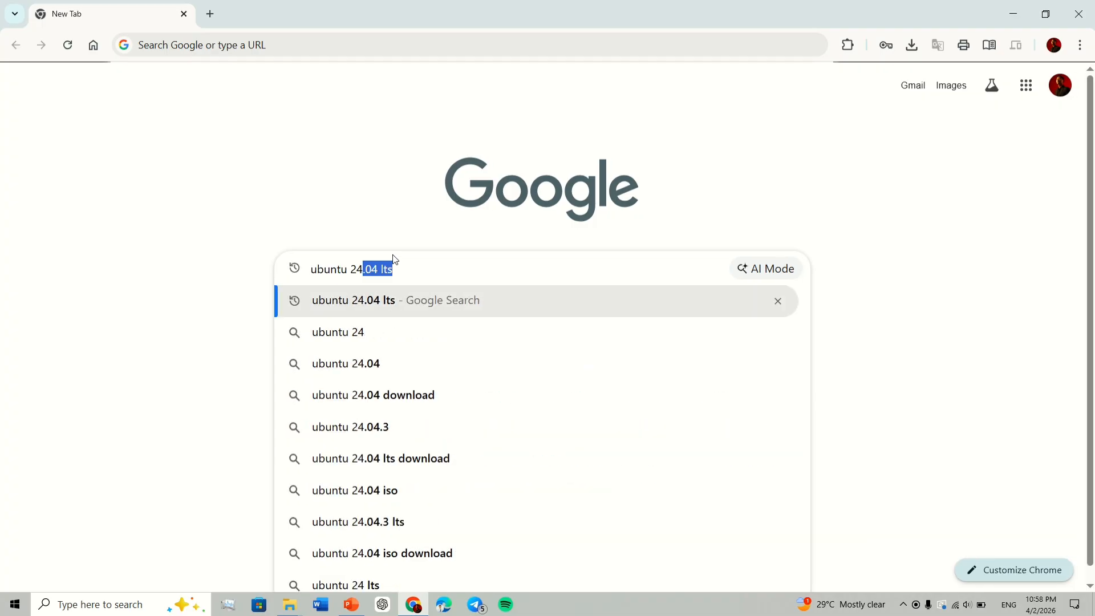
pyautogui.write('04 L')
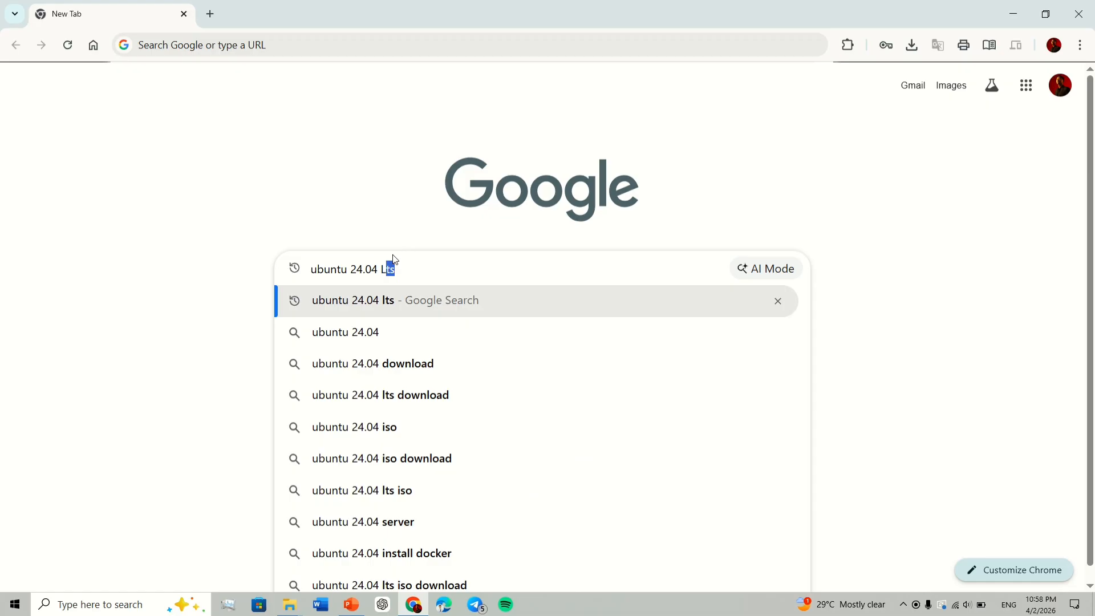
pyautogui.write('TS')
pyautogui.press('Return')
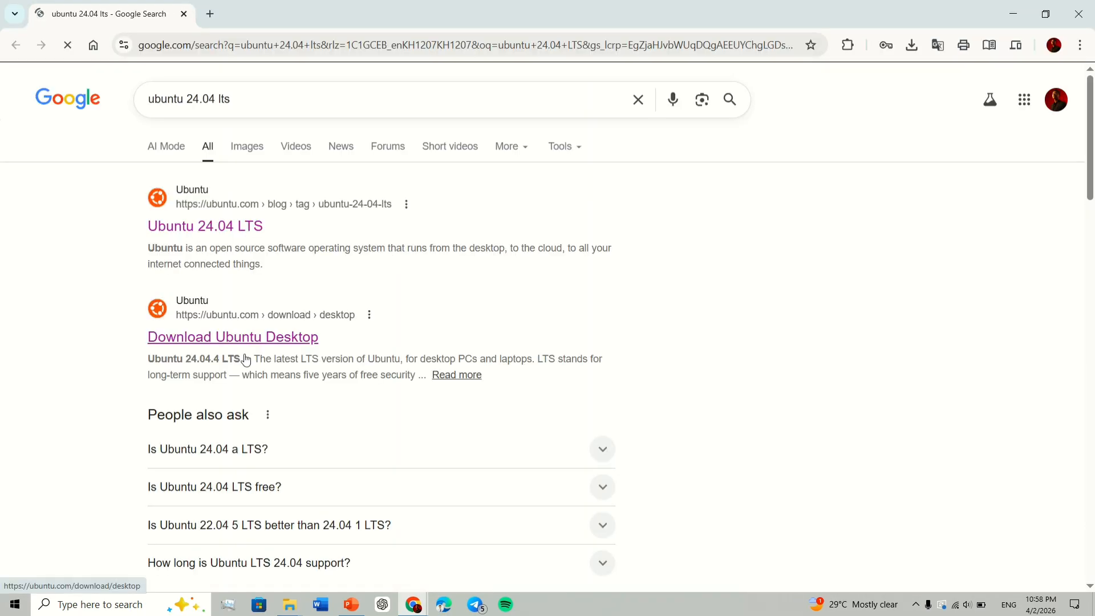
pyautogui.click(204, 348)
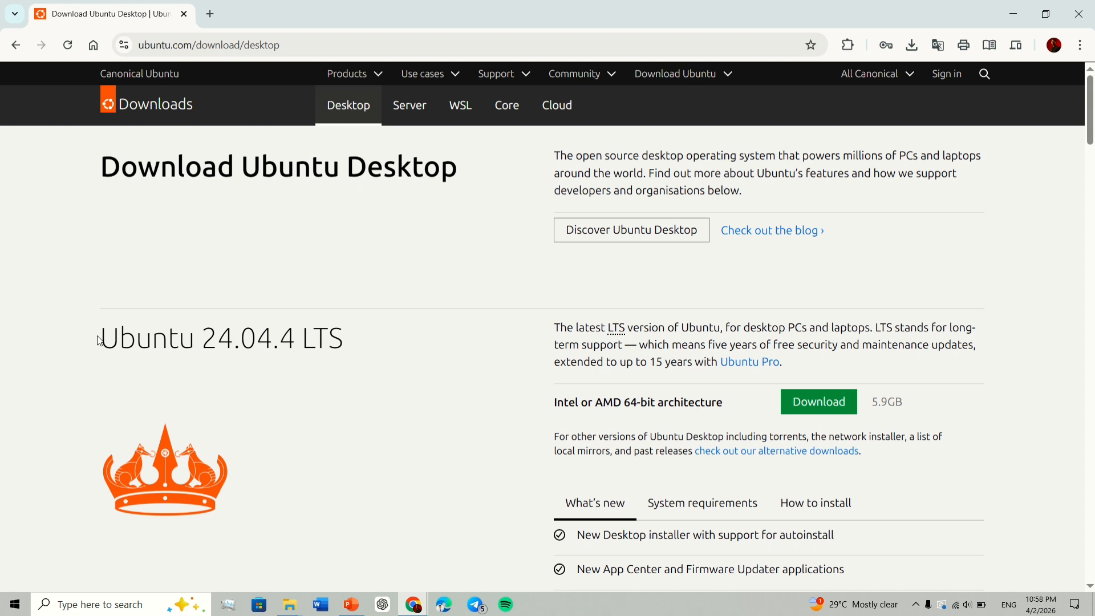
# - Highlight the Ubuntu 24.04.4 heading and the "Intel or AMD 64-bit architecture" label on the download page, clearing each selection
pyautogui.moveTo(103, 339); pyautogui.dragTo(306, 333)
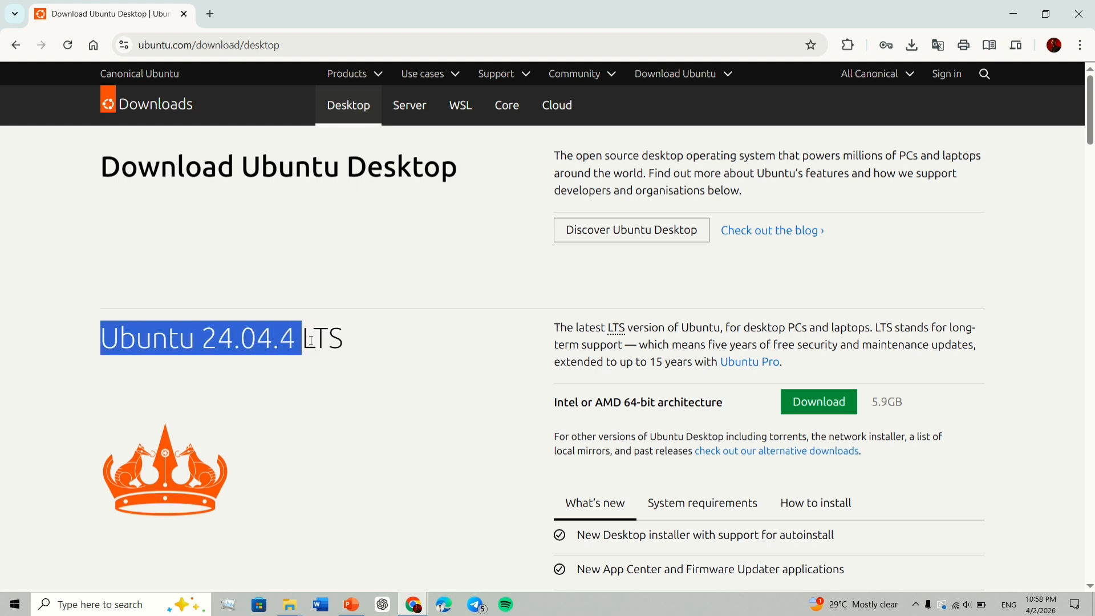
pyautogui.click(365, 330)
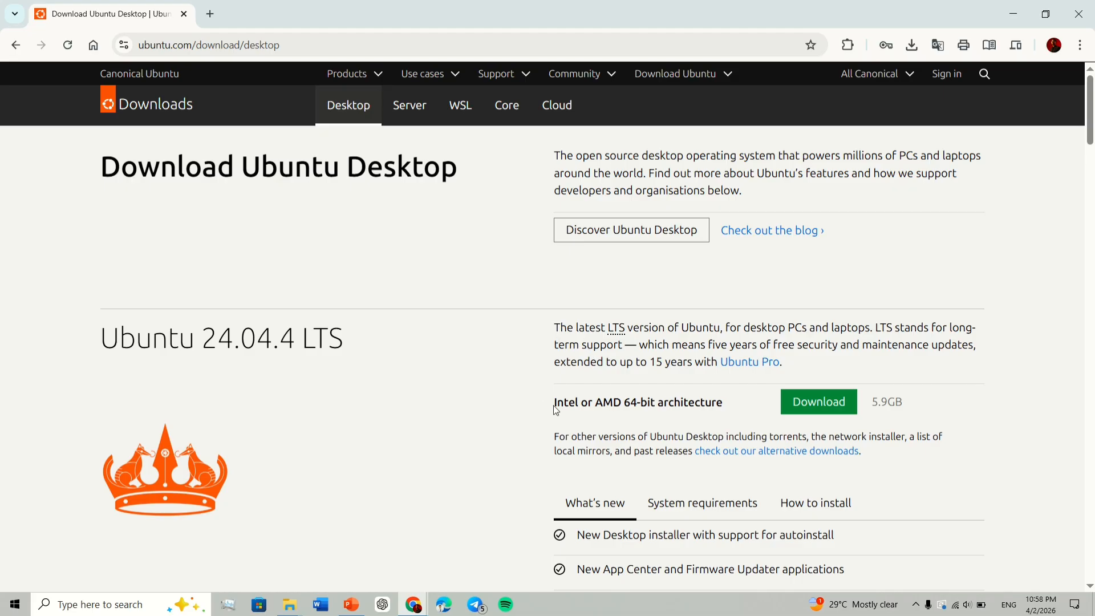
pyautogui.moveTo(554, 406); pyautogui.dragTo(638, 421)
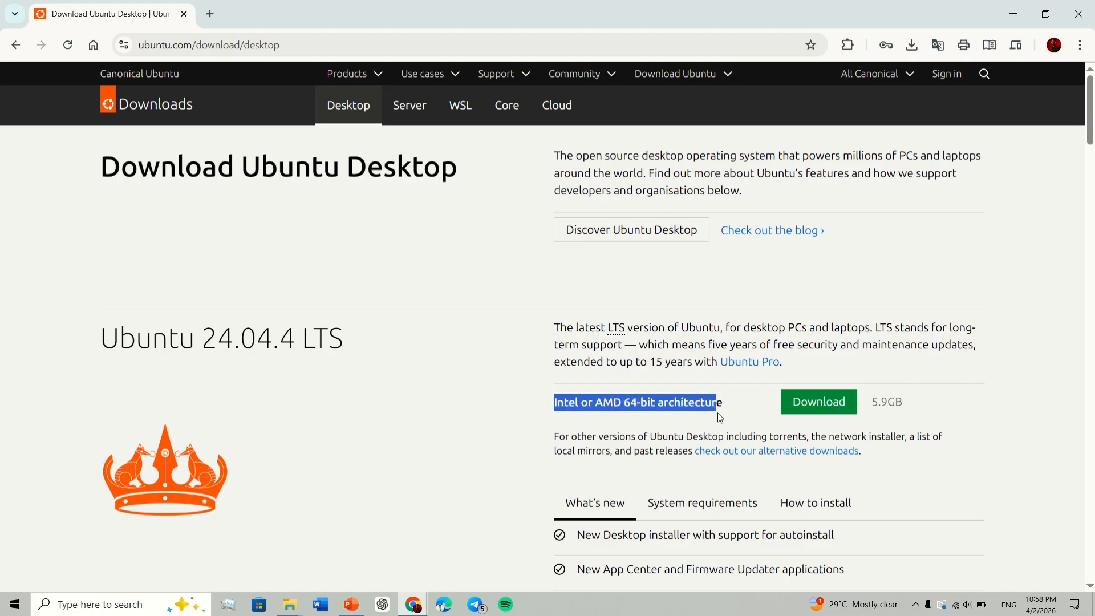
pyautogui.click(512, 413)
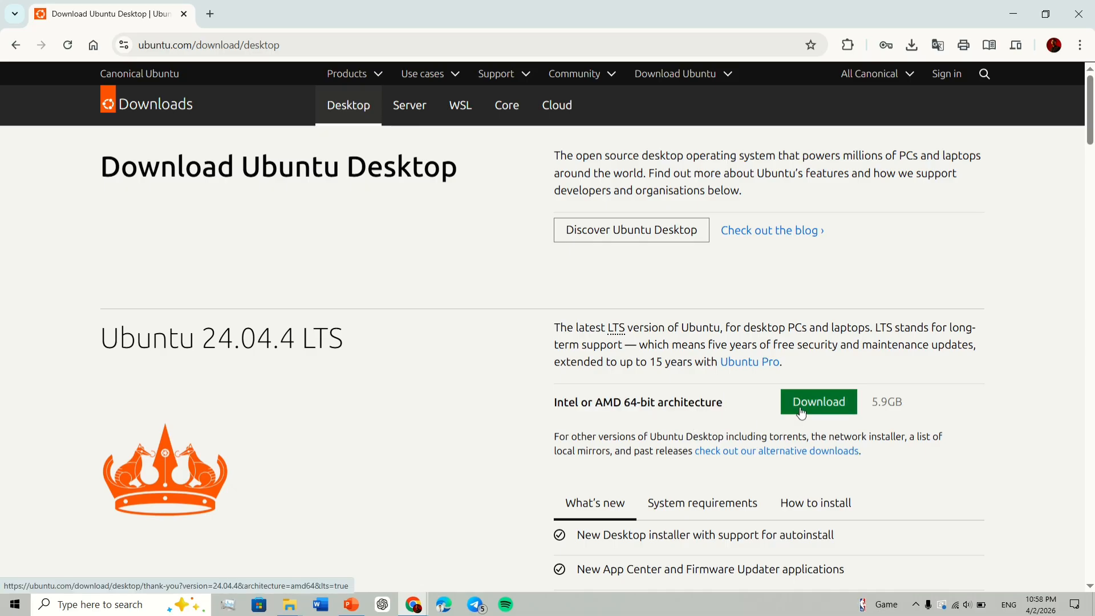
# - Uncover the desktop to locate the downloaded ubuntu-24 file, and return the browser window to full size
pyautogui.moveTo(336, 15); pyautogui.dragTo(593, 97)
pyautogui.click(1003, 16)
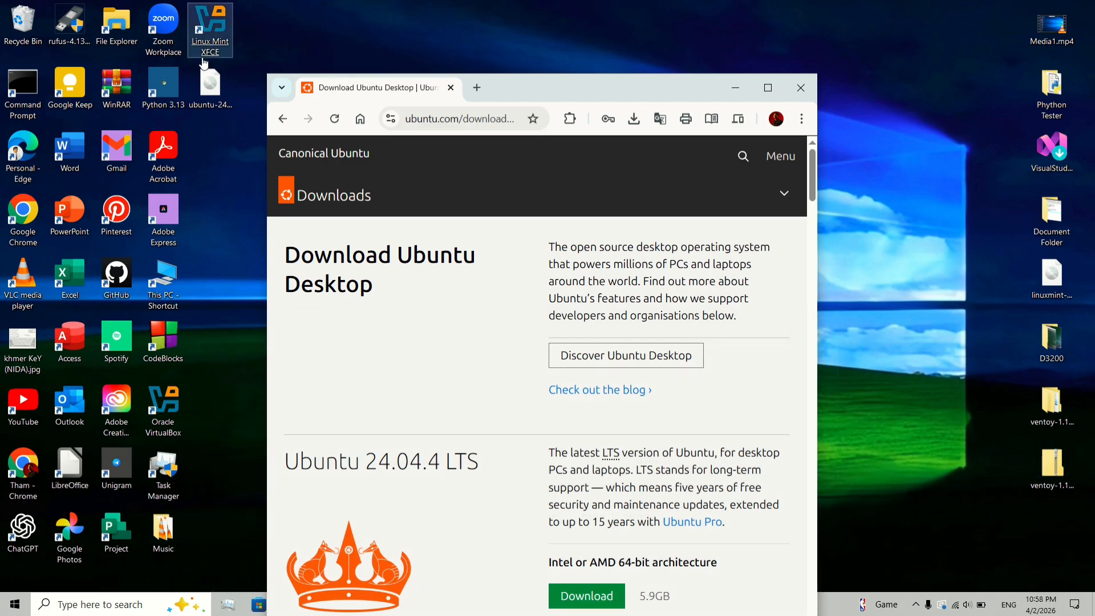
pyautogui.moveTo(224, 94); pyautogui.dragTo(221, 102)
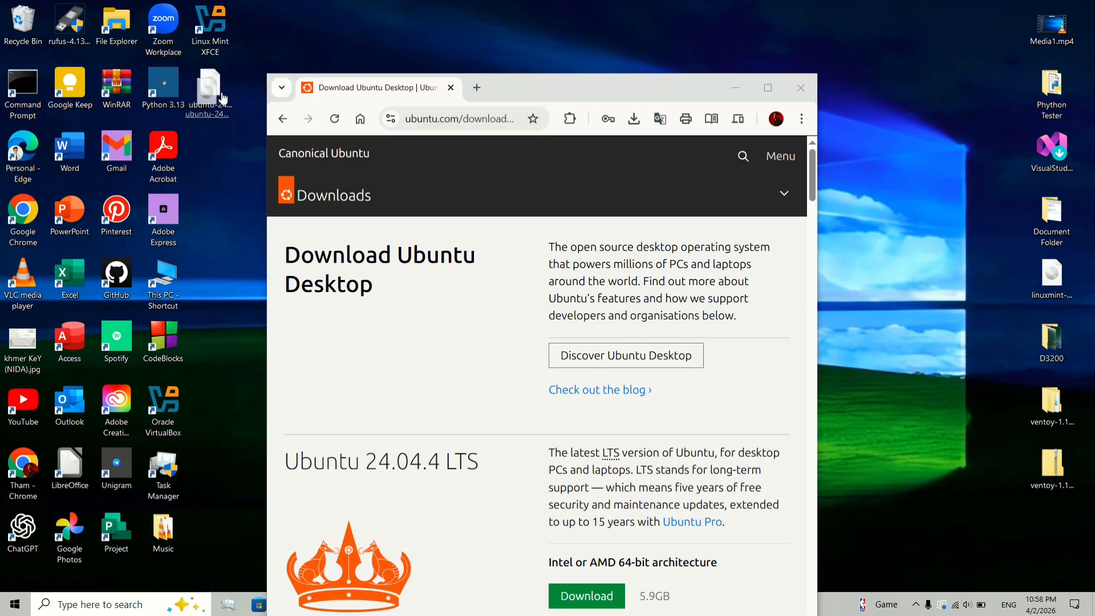
pyautogui.doubleClick(507, 85)
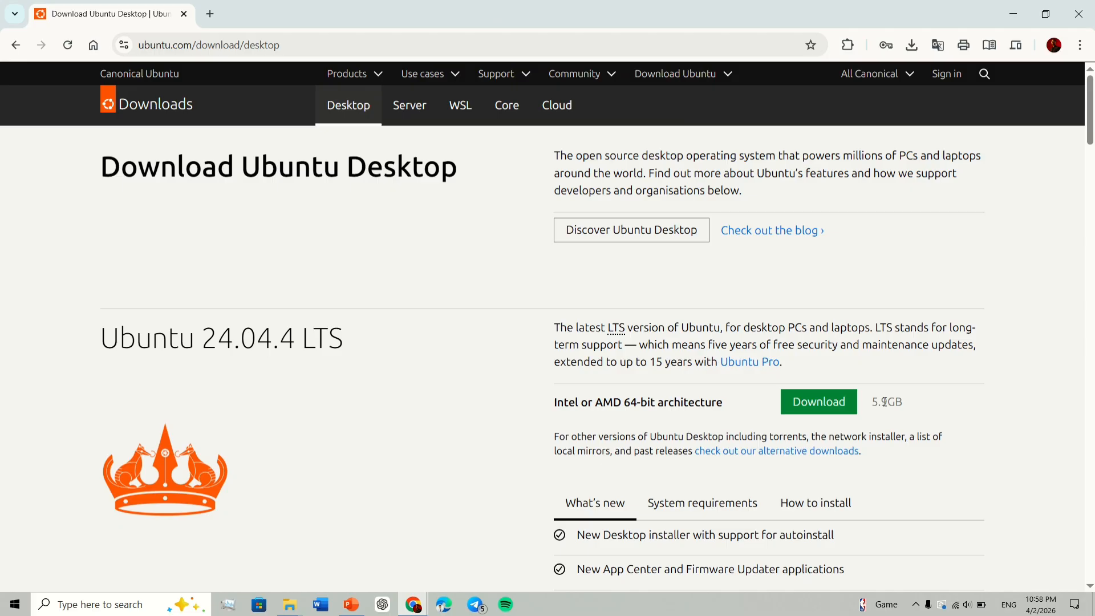
pyautogui.doubleClick(235, 10)
pyautogui.moveTo(480, 45); pyautogui.dragTo(487, 43)
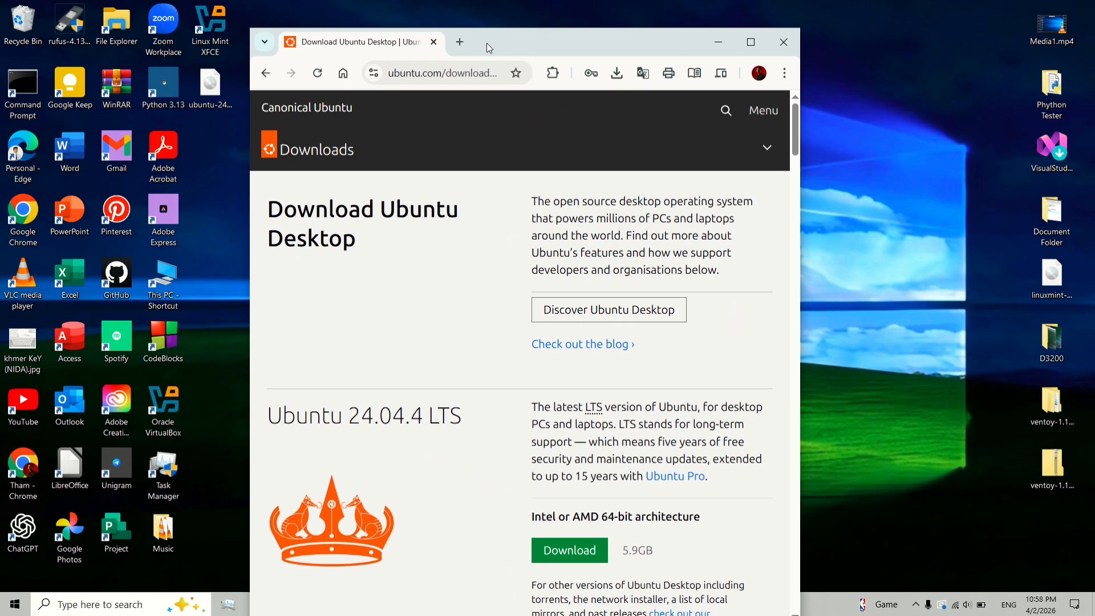
pyautogui.doubleClick(487, 43)
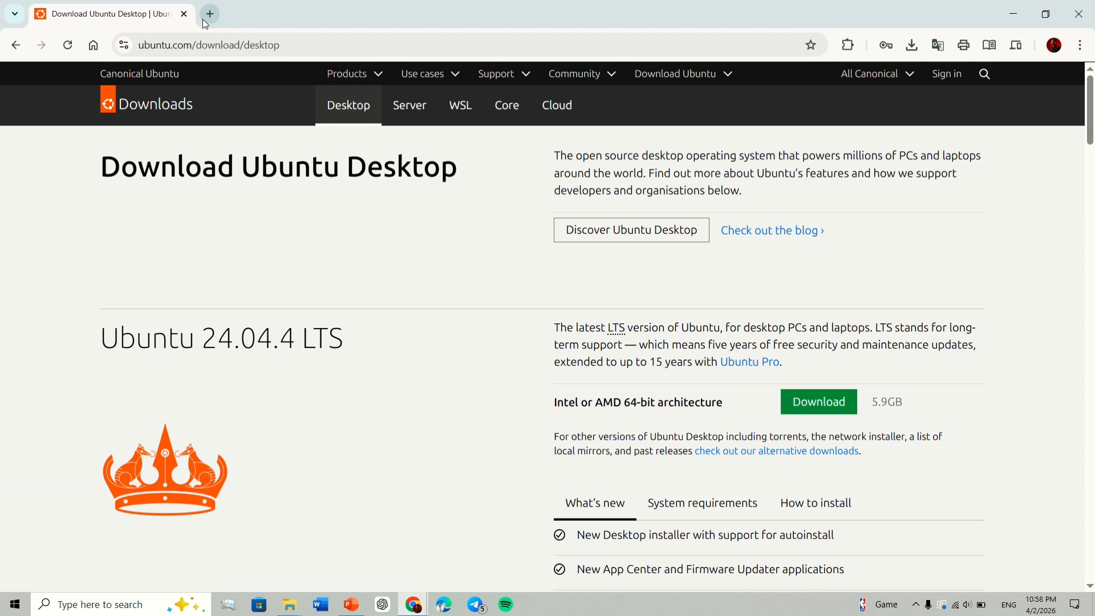
# - Search for "rufus" in a new tab and open the official rufus.ie website from the results
pyautogui.click(209, 14)
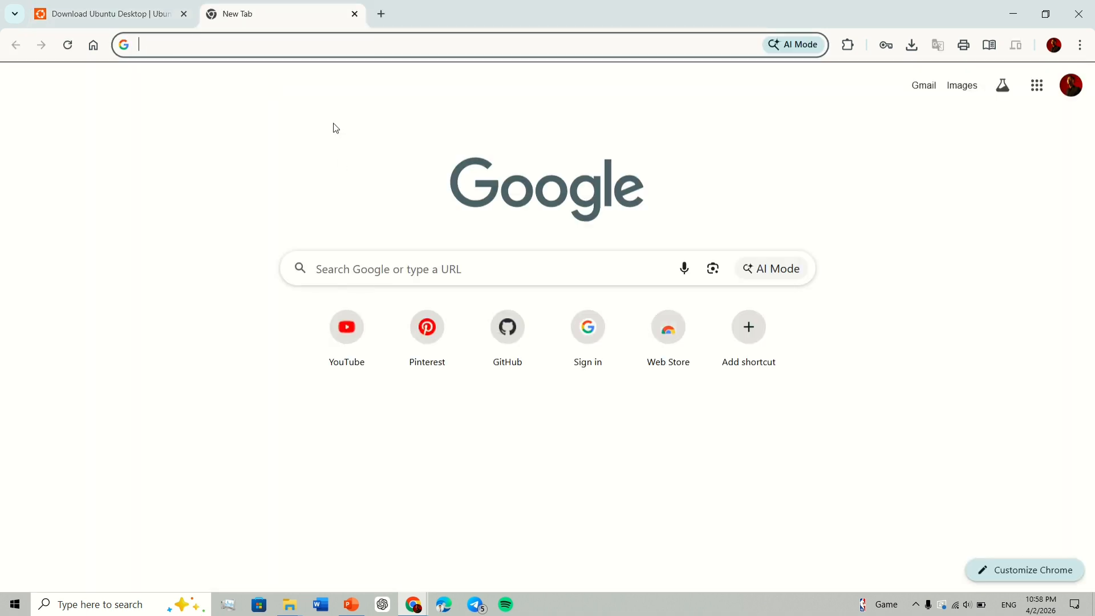
pyautogui.write('rufus')
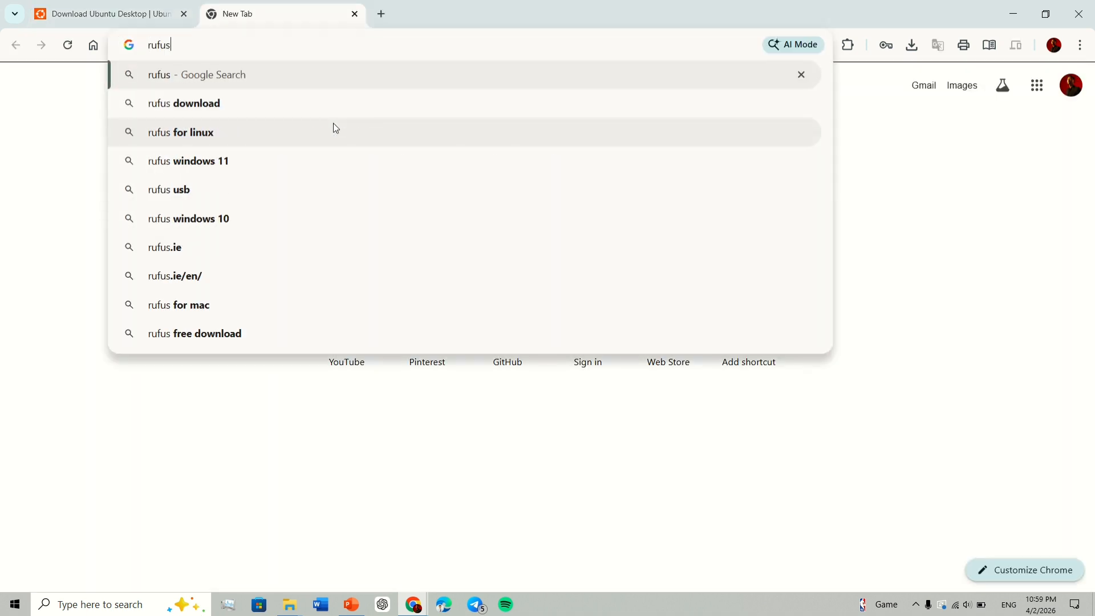
pyautogui.press('Return')
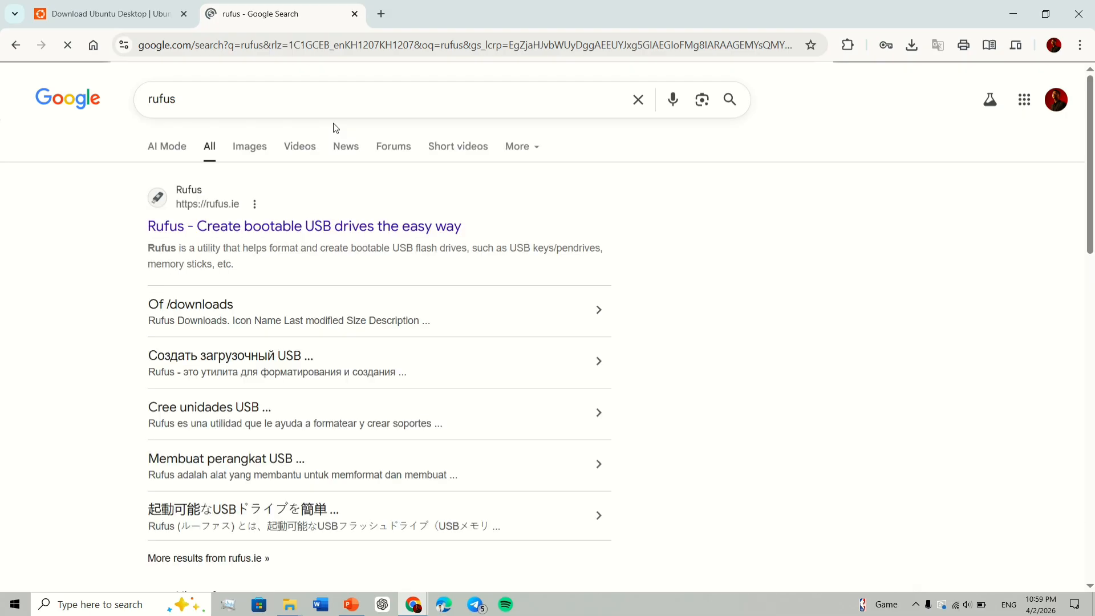
pyautogui.click(236, 224)
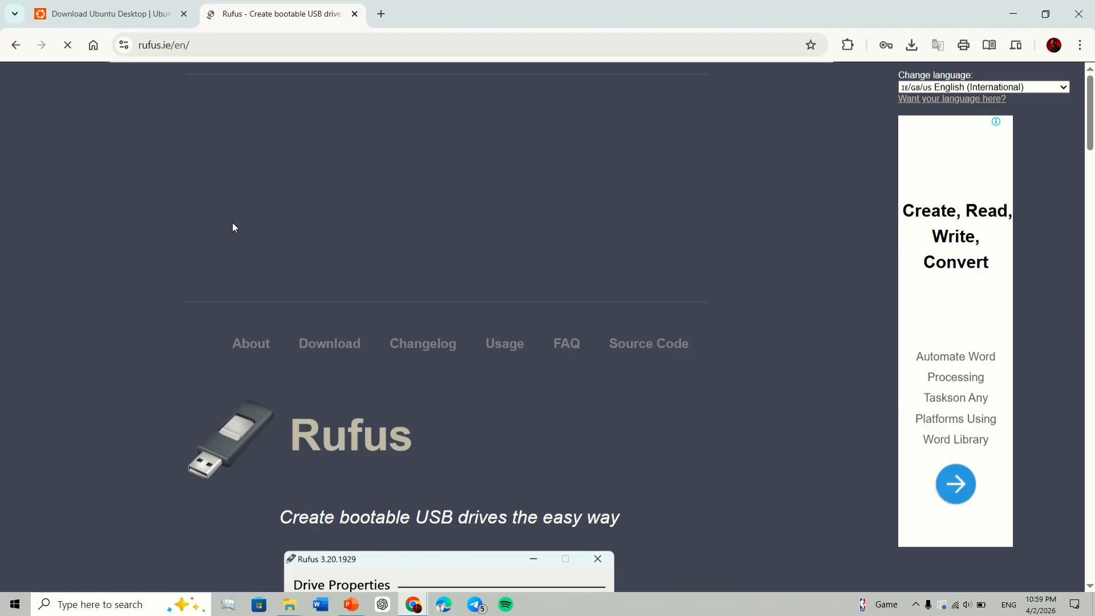
# - Download the standard Windows x64 release rufus-4.13.exe from the Latest releases table
pyautogui.scroll(-3, 233, 227)
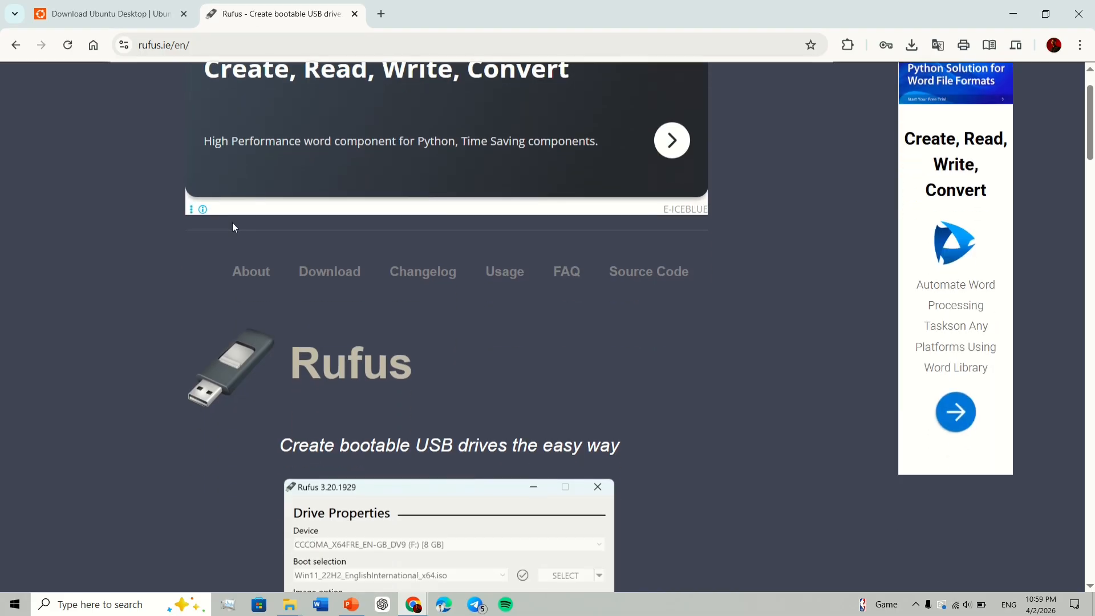
pyautogui.scroll(-11, 233, 227)
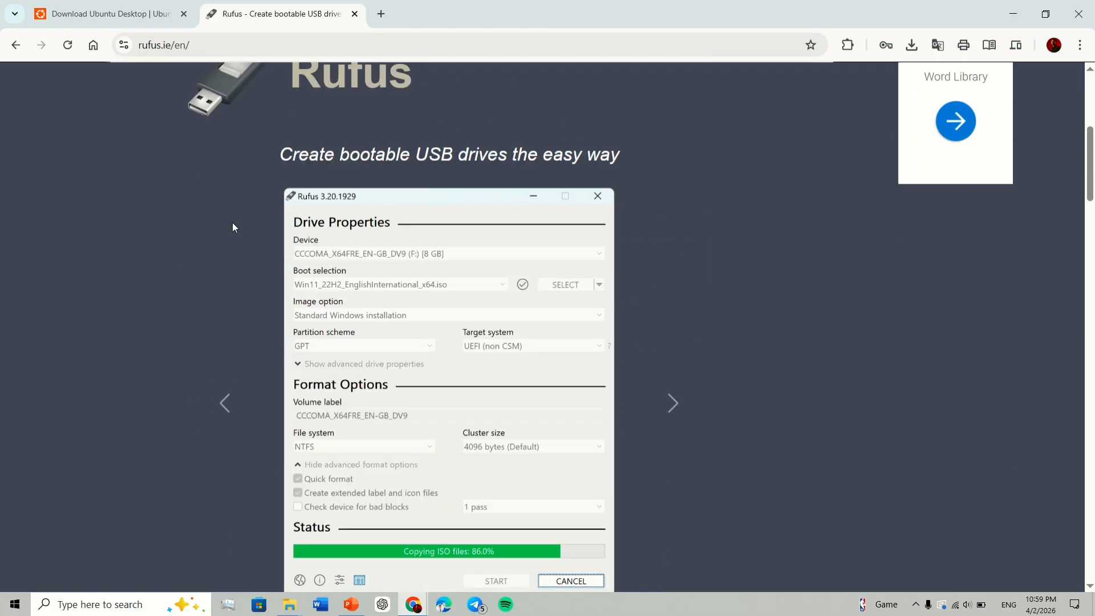
pyautogui.scroll(-5, 234, 229)
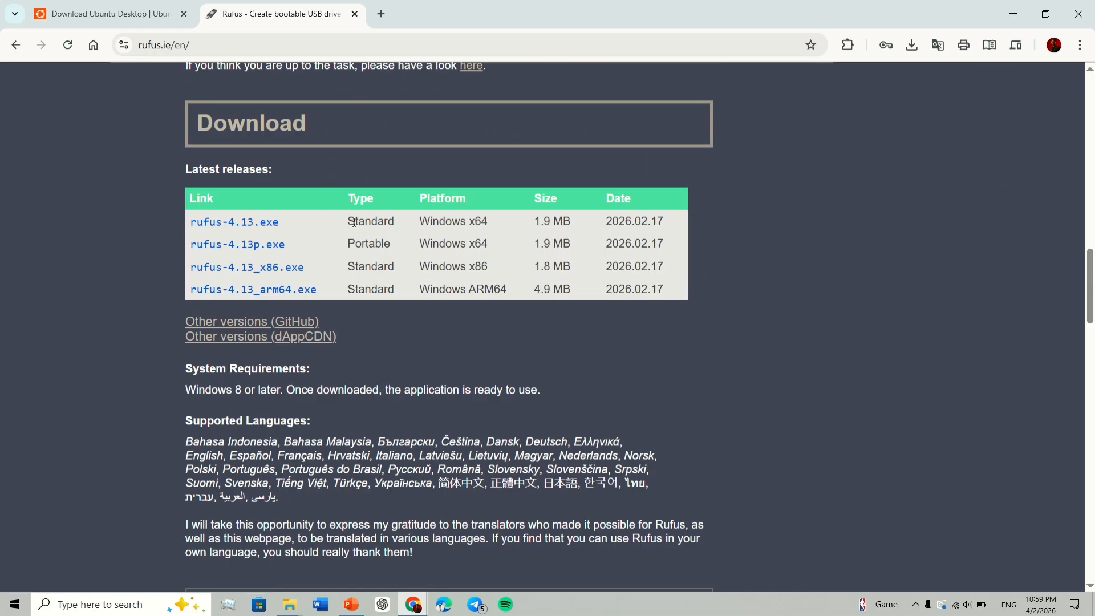
pyautogui.click(253, 228)
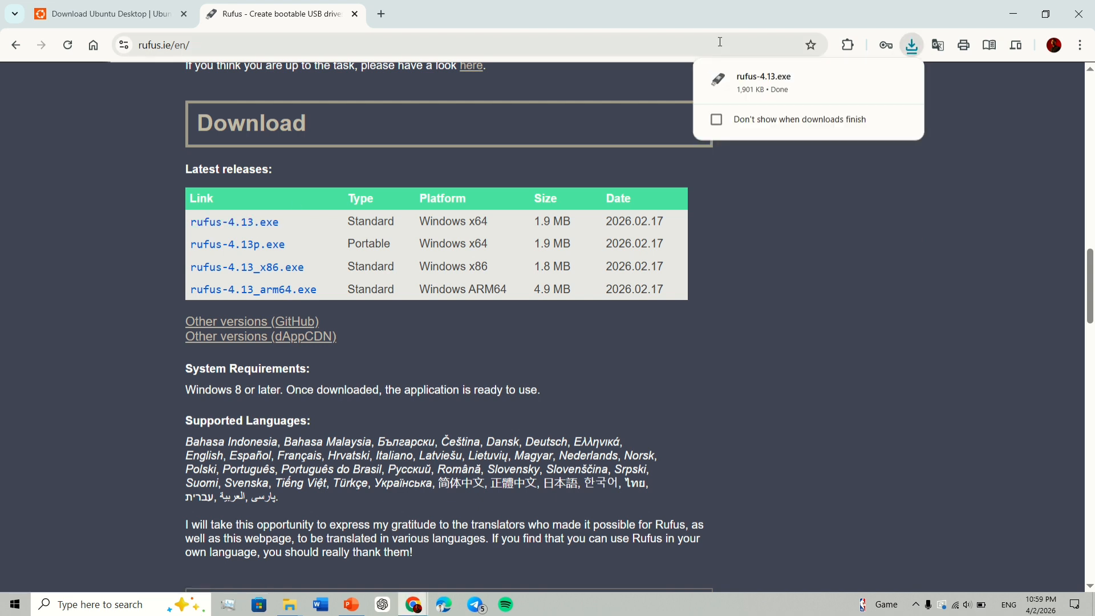
# - Launch the downloaded rufus-4.13.exe with the browser minimised, and close the Rufus window again
pyautogui.click(746, 83)
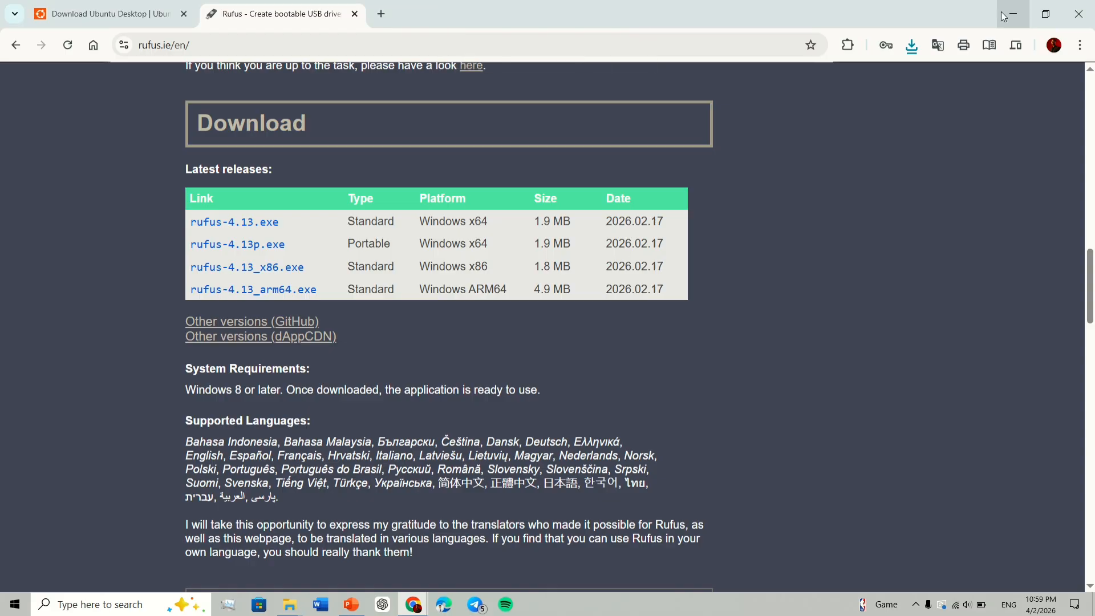
pyautogui.click(1010, 15)
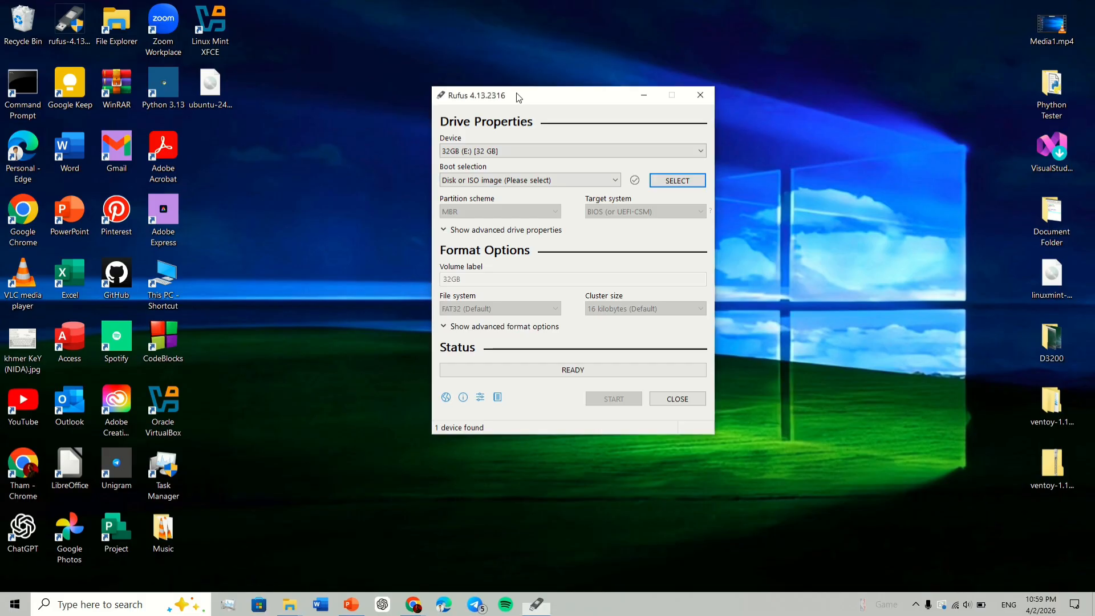
pyautogui.moveTo(519, 97); pyautogui.dragTo(503, 102)
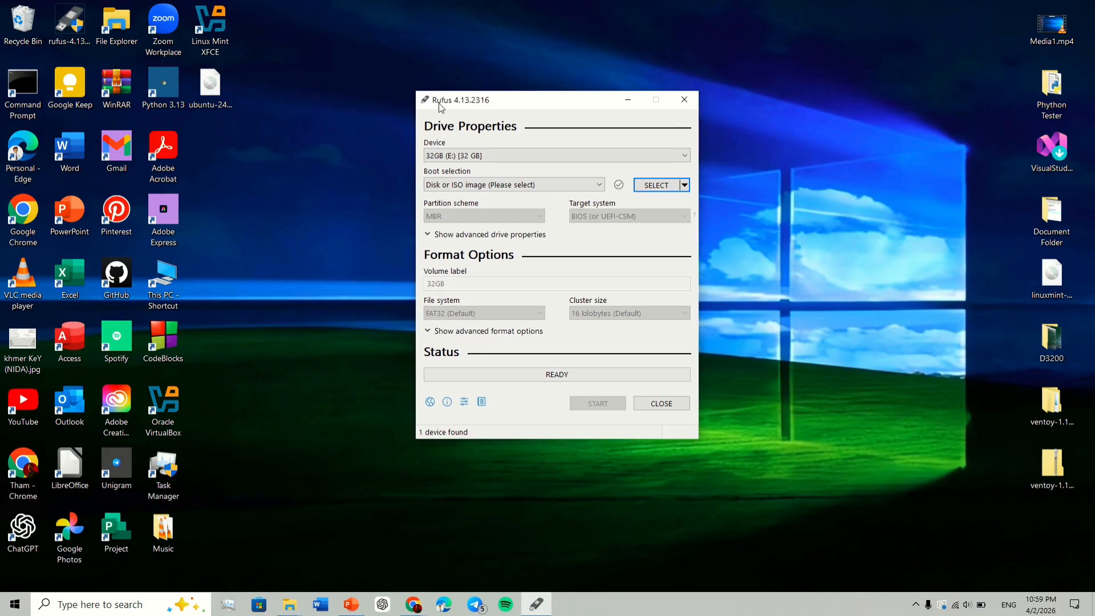
pyautogui.click(685, 99)
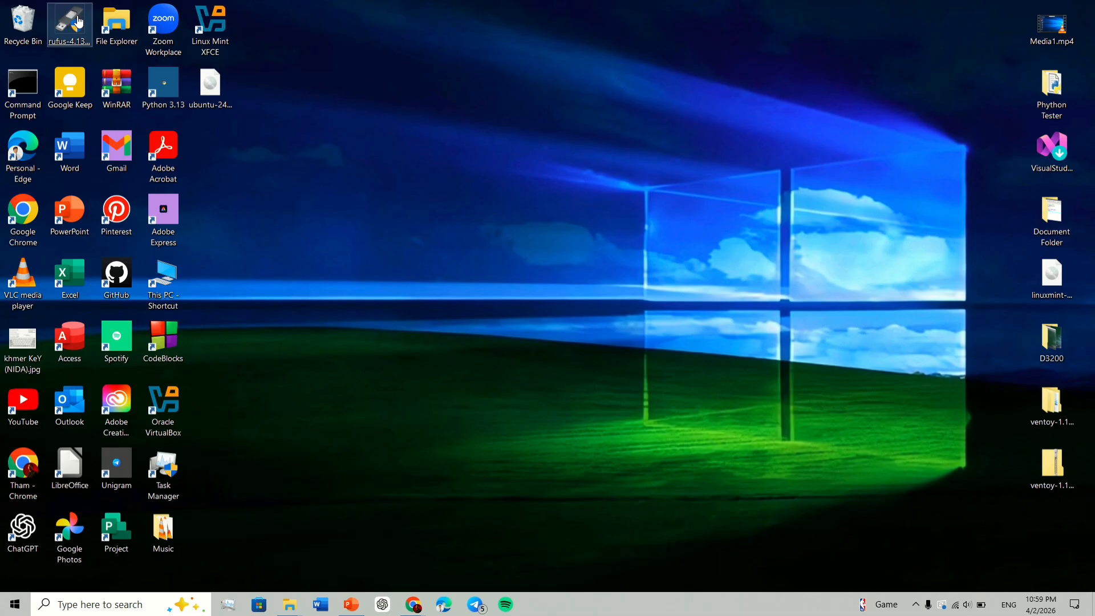
# - Move the rufus-4.13 icon on the desktop to directly below the ubuntu-24 file
pyautogui.moveTo(79, 22); pyautogui.dragTo(320, 139)
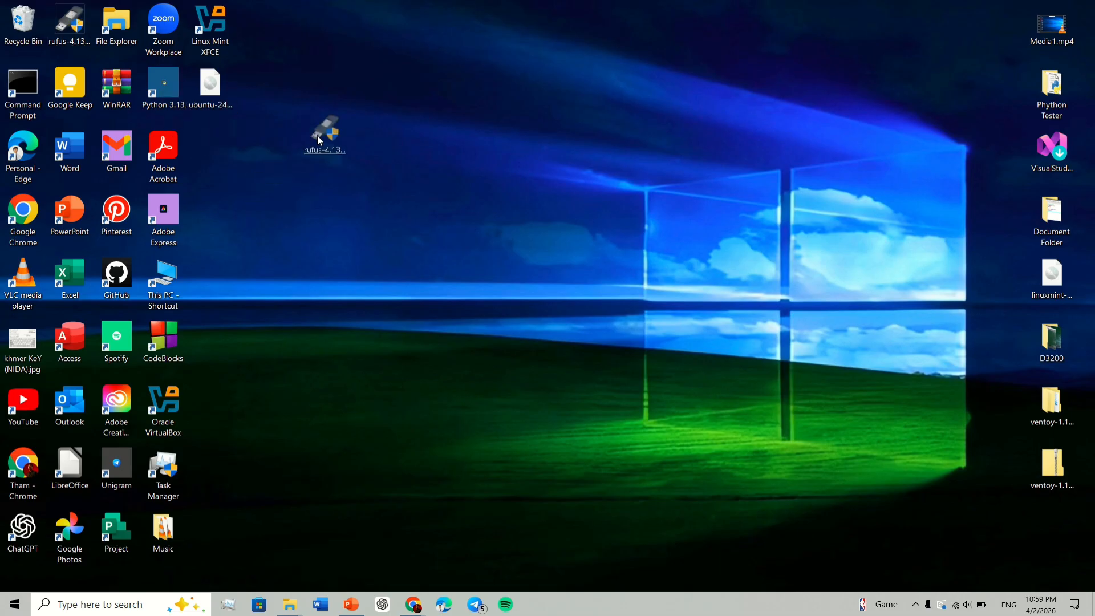
pyautogui.moveTo(250, 143); pyautogui.dragTo(287, 133)
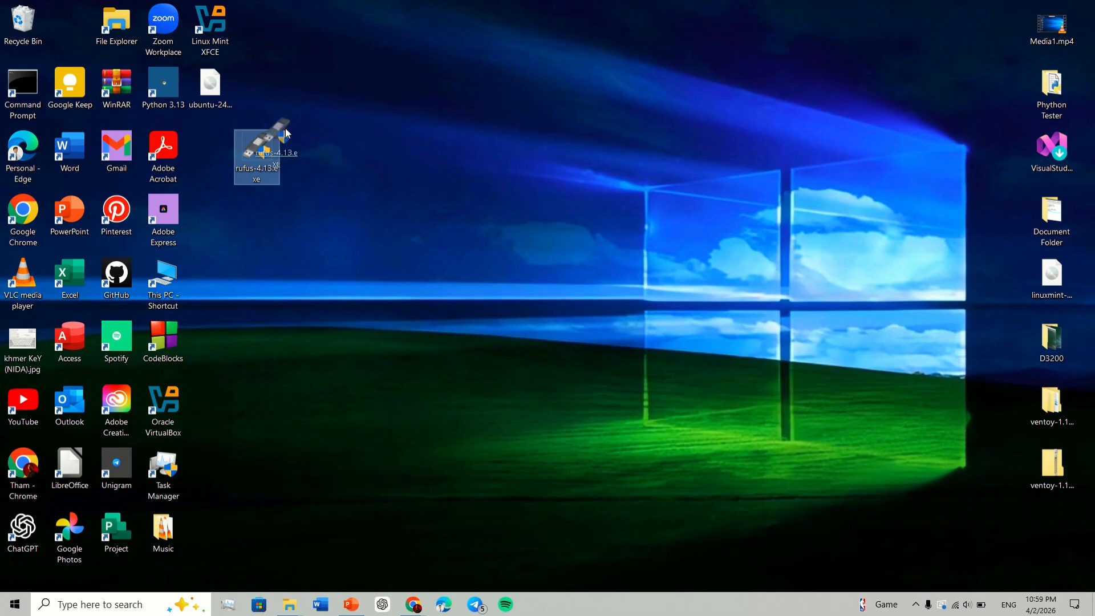
pyautogui.moveTo(222, 149); pyautogui.dragTo(222, 148)
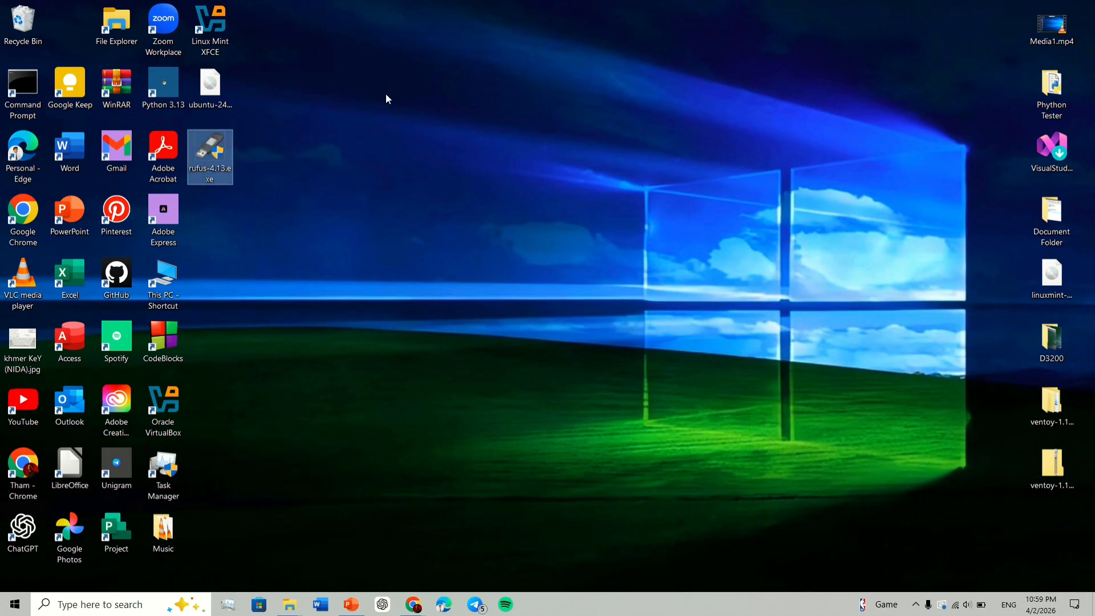
# - Launch Rufus from the desktop and keep 32GB (E:) [32 GB] as the device
pyautogui.click(213, 160)
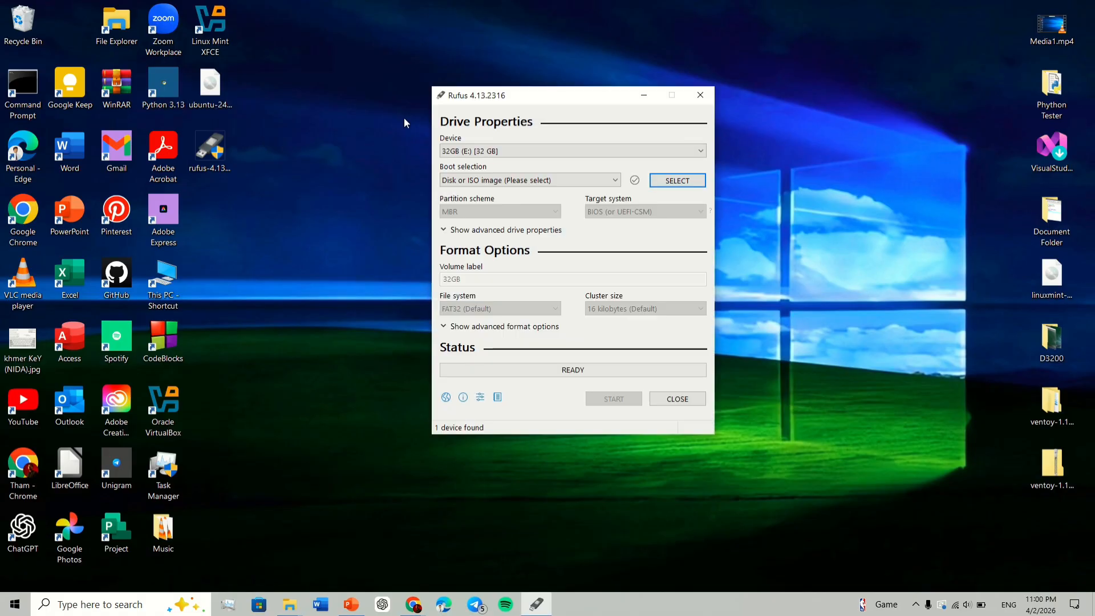
pyautogui.click(470, 151)
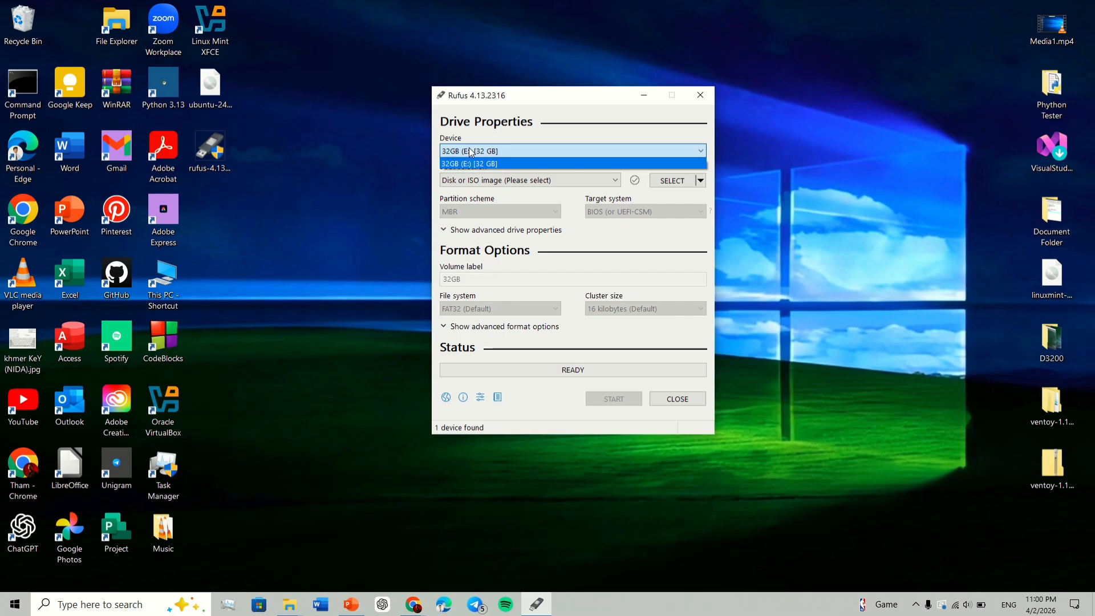
pyautogui.click(470, 152)
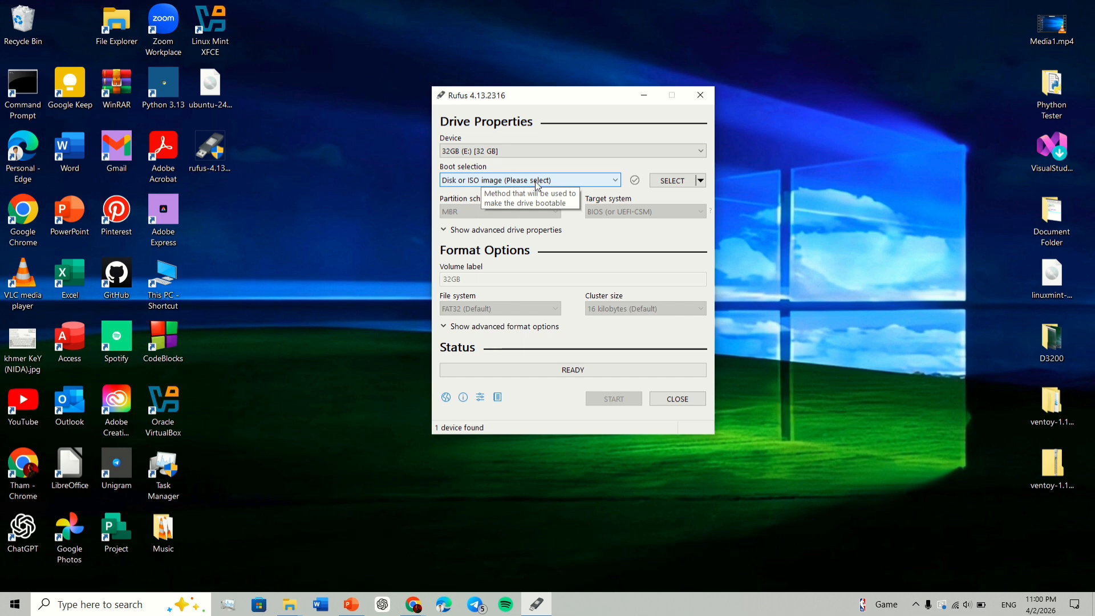
# - Load ubuntu-24.04.4-desktop-amd64.iso from the Desktop folder as the boot image, dismissing the device warning
pyautogui.click(673, 182)
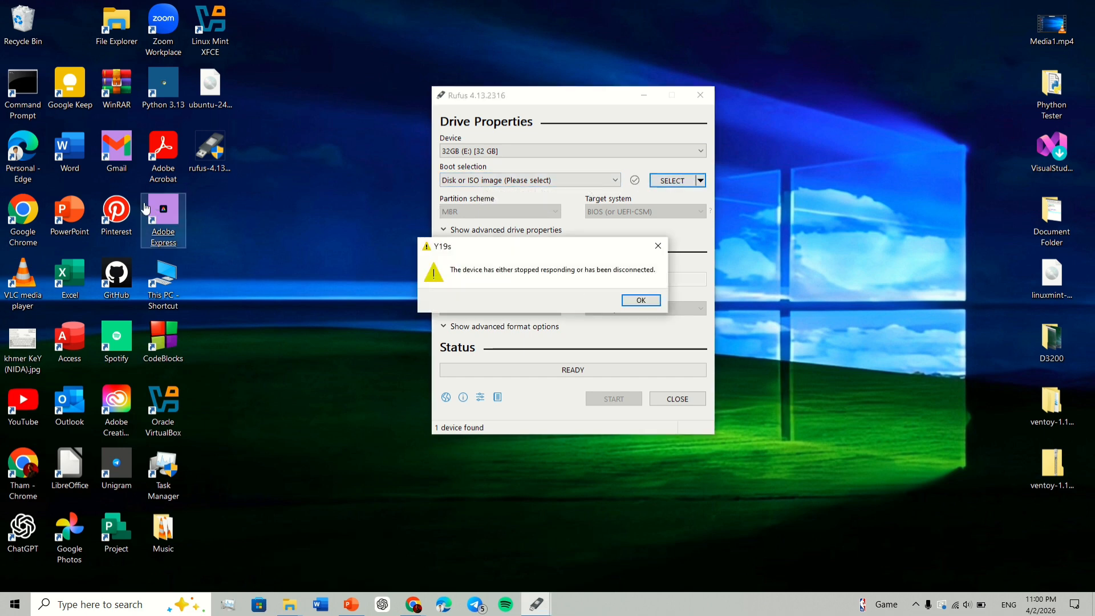
pyautogui.click(629, 300)
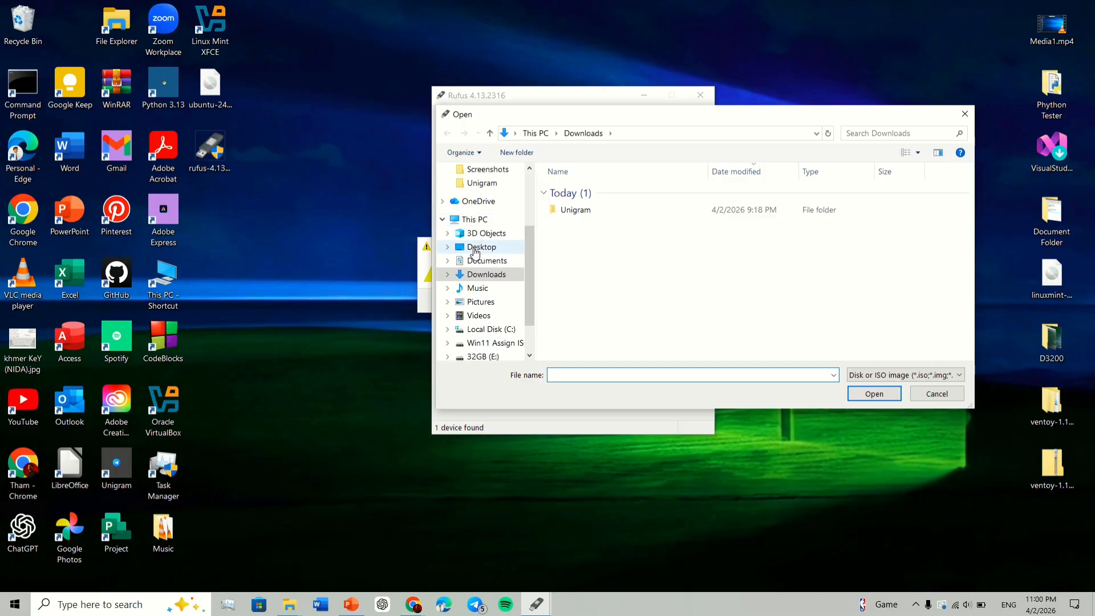
pyautogui.click(476, 250)
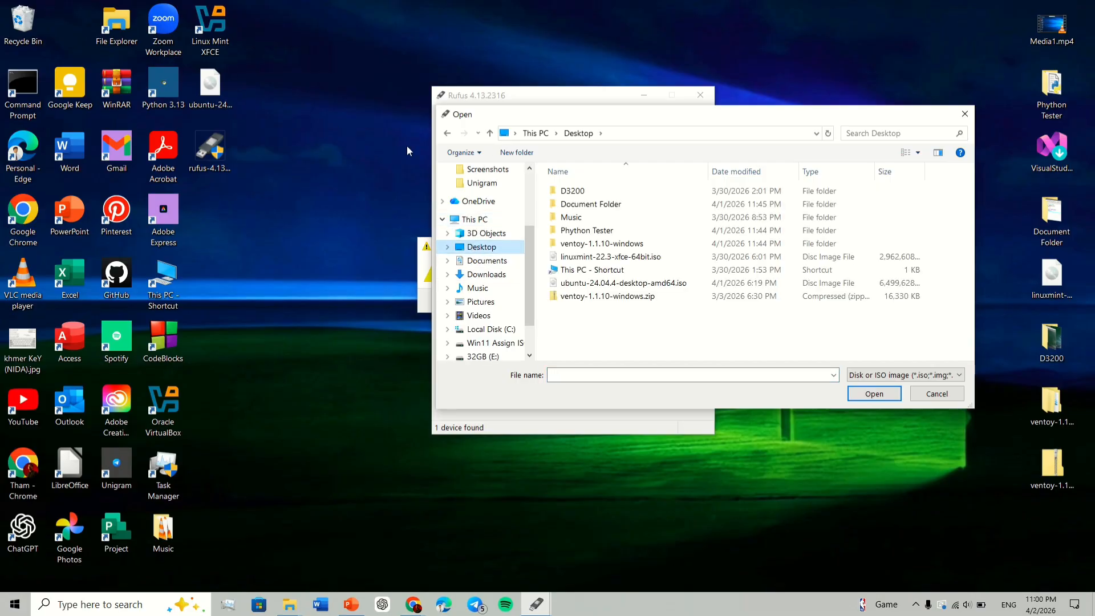
pyautogui.click(586, 285)
pyautogui.doubleClick(585, 285)
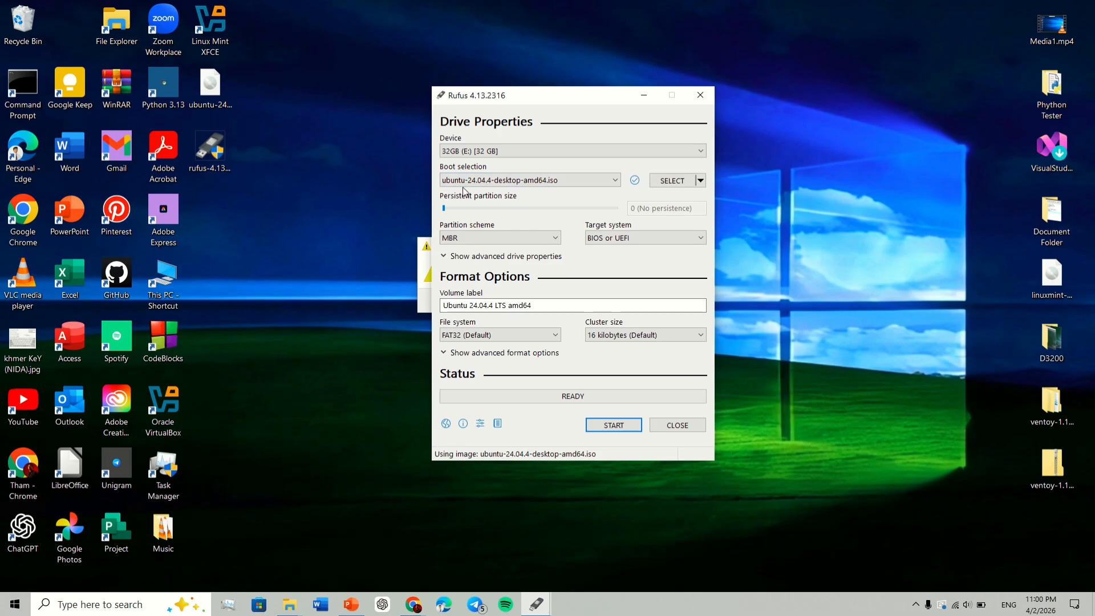
# - Set the partition scheme to GPT, comparing it with MBR, and keep UEFI (non CSM) as the target system
pyautogui.click(455, 238)
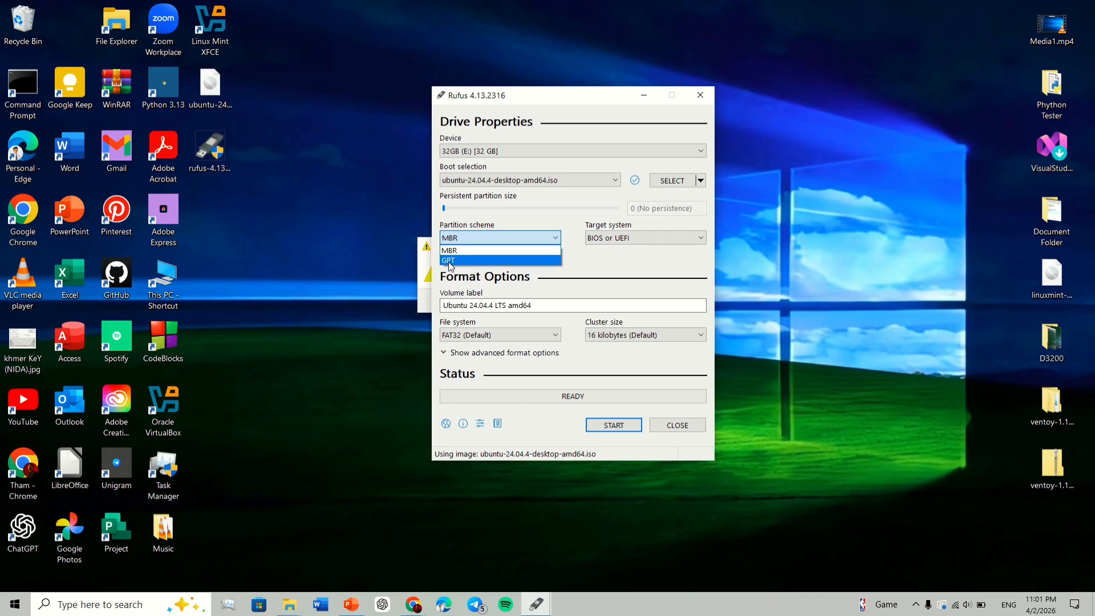
pyautogui.click(448, 261)
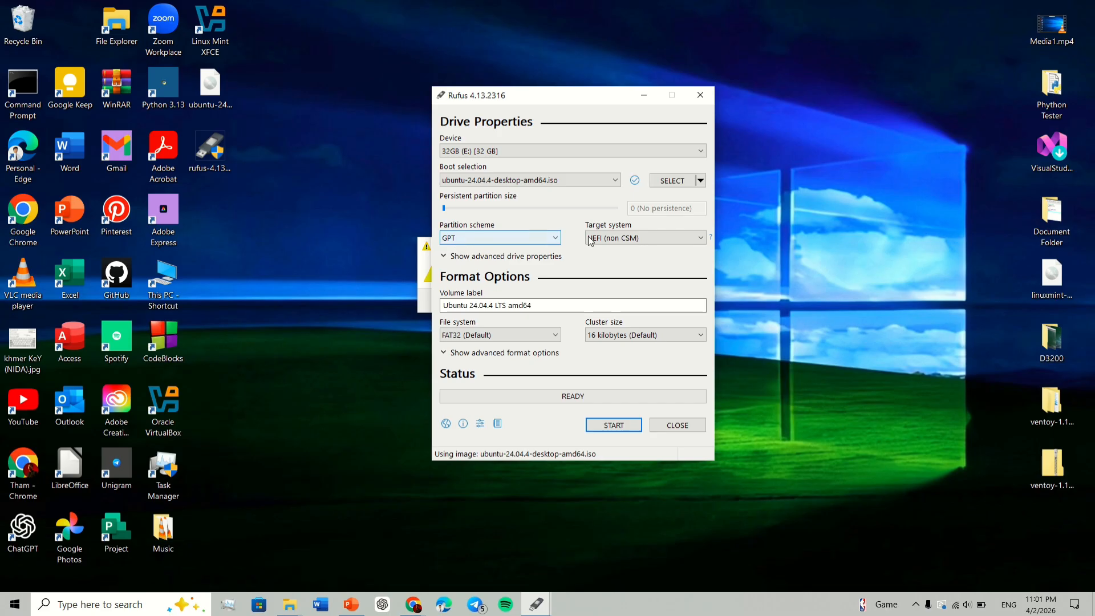
pyautogui.moveTo(596, 241)
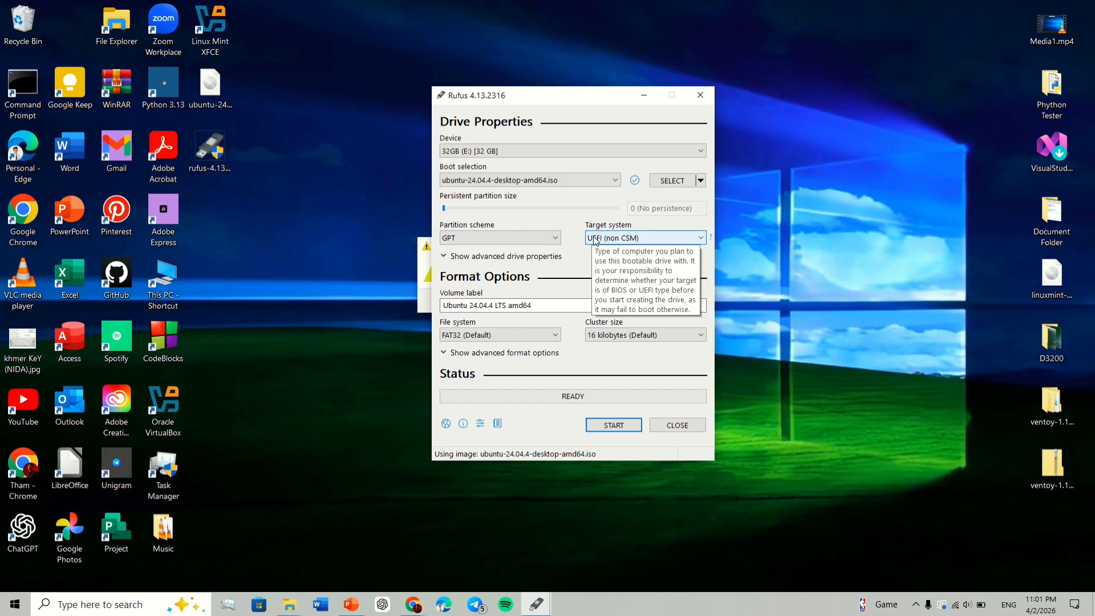
pyautogui.click(529, 237)
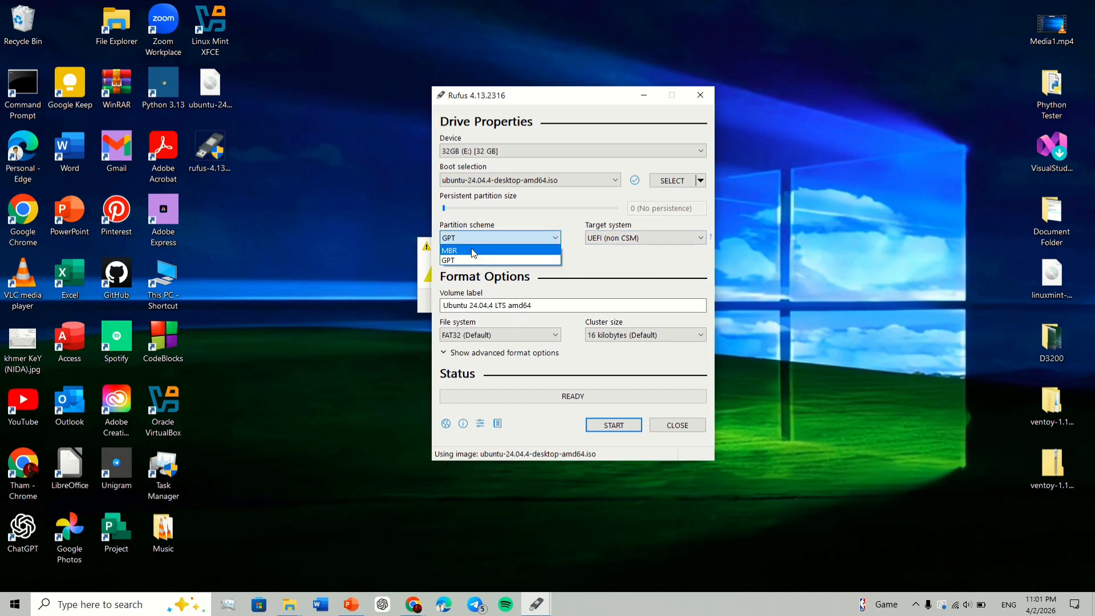
pyautogui.click(478, 248)
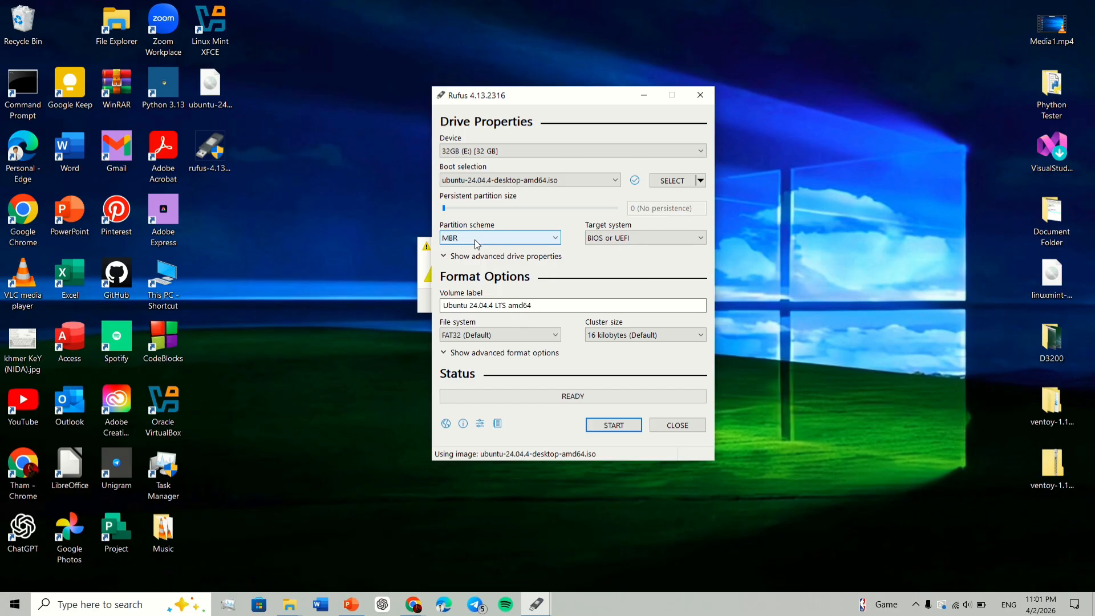
pyautogui.click(474, 240)
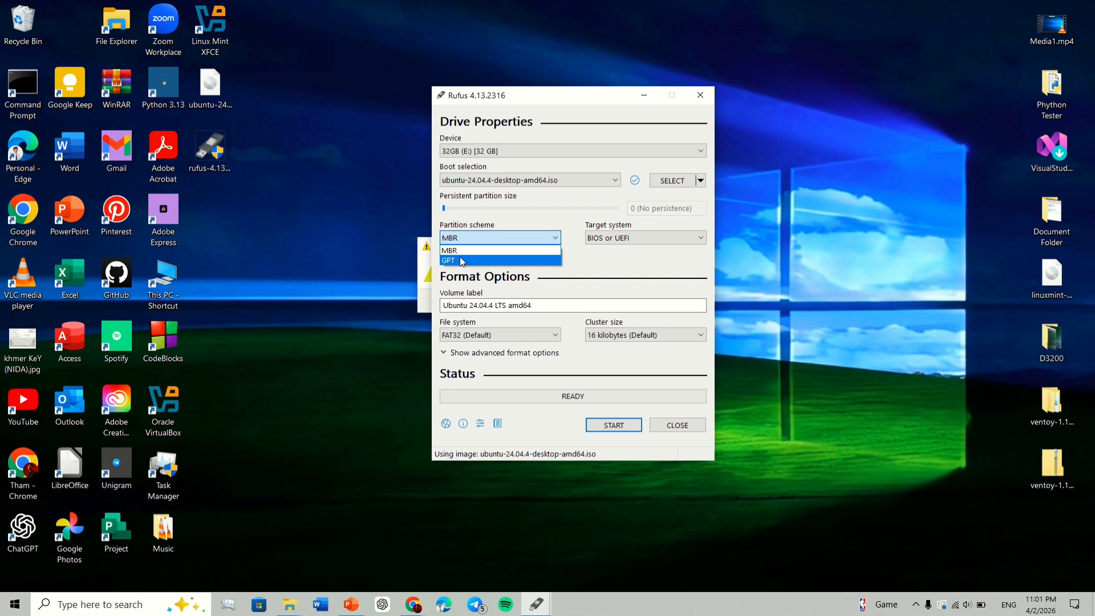
pyautogui.click(462, 260)
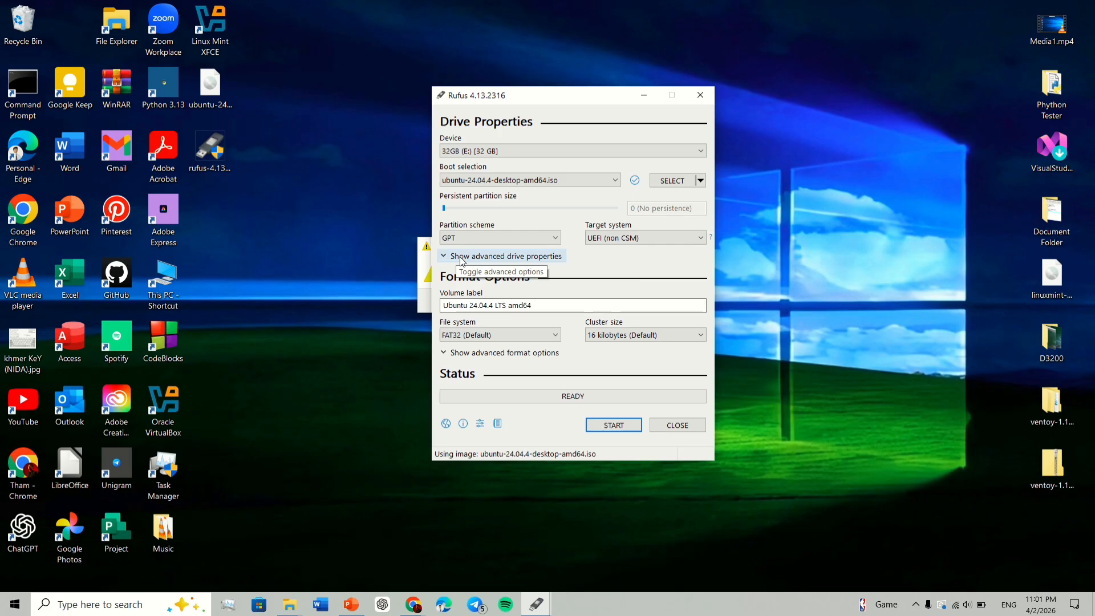
pyautogui.click(617, 238)
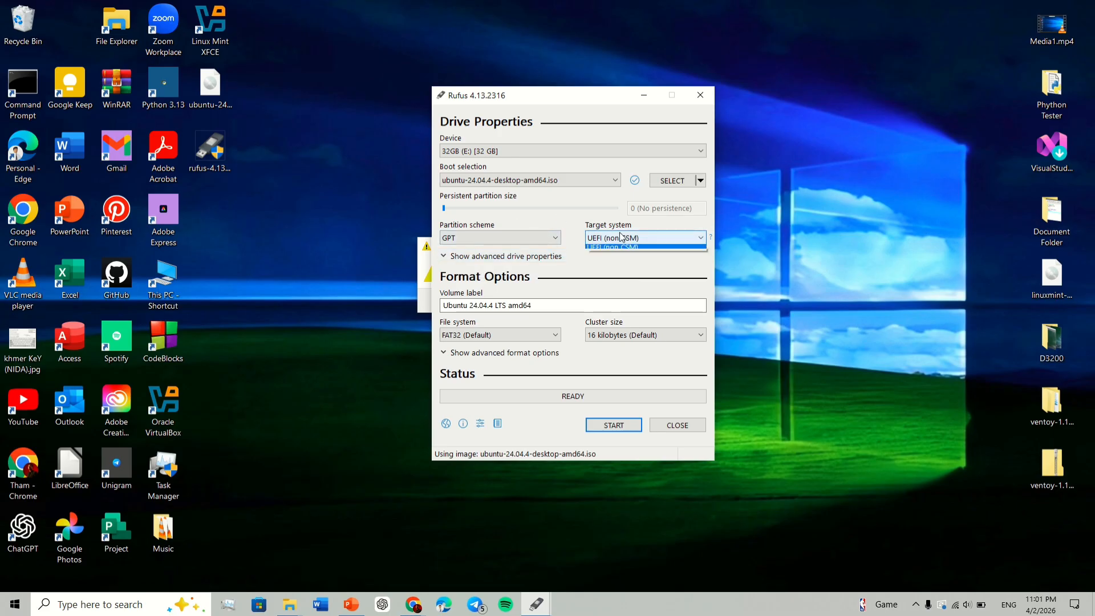
pyautogui.click(618, 239)
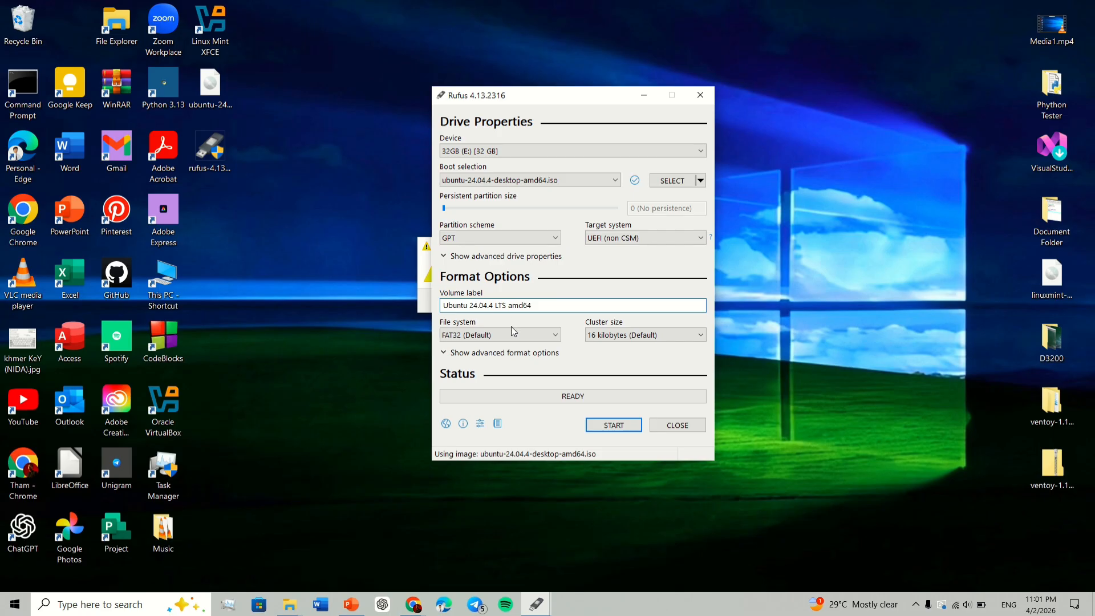
# - Keep FAT32 (Default) as the file system and 16 kilobytes (Default) as the cluster size
pyautogui.click(458, 334)
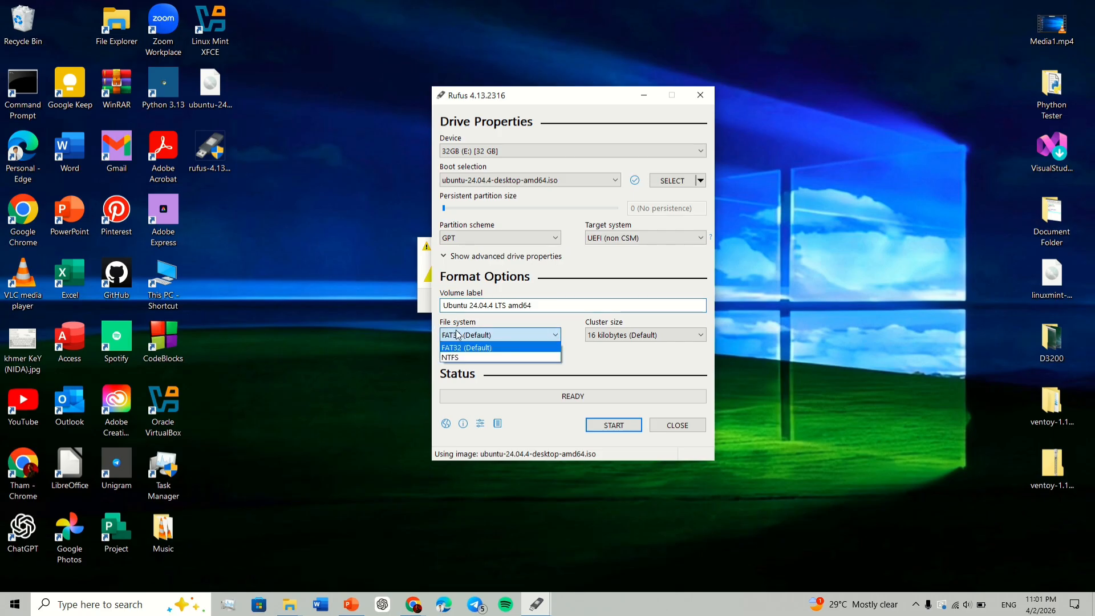
pyautogui.click(458, 335)
pyautogui.click(640, 337)
pyautogui.click(641, 337)
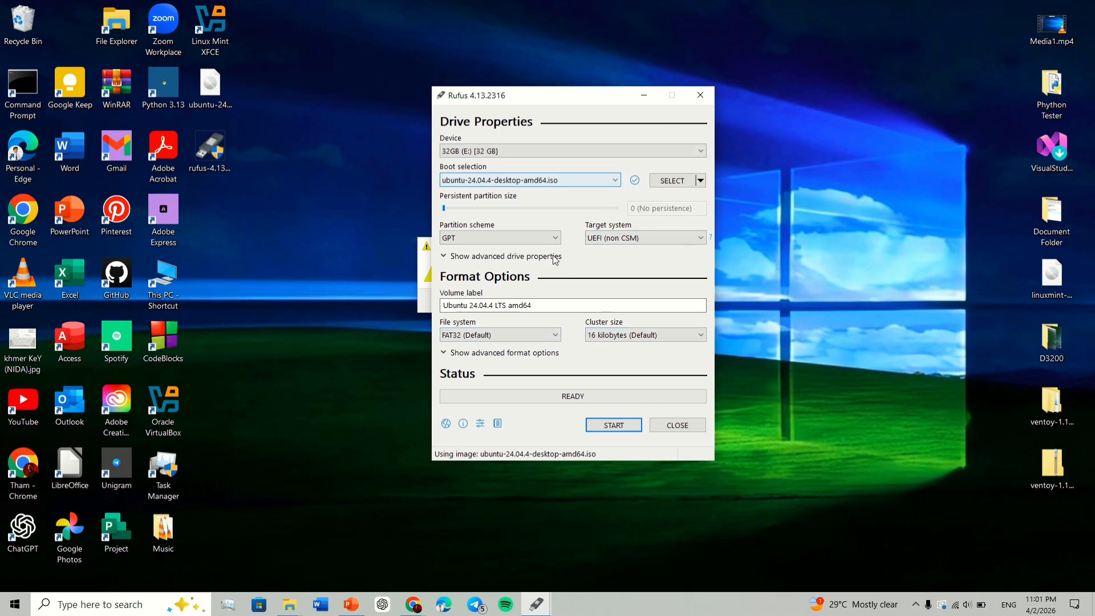
# - Write the image to the 32GB (E:) drive in ISO Image mode, accepting data erasure, and close the drive's folder window
pyautogui.click(613, 425)
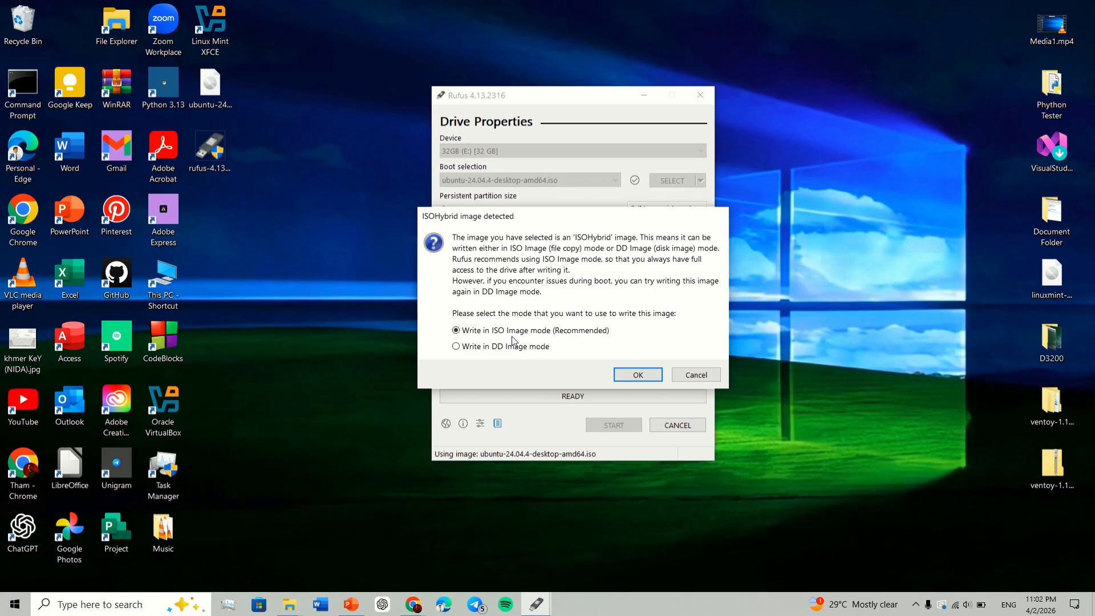
pyautogui.click(628, 377)
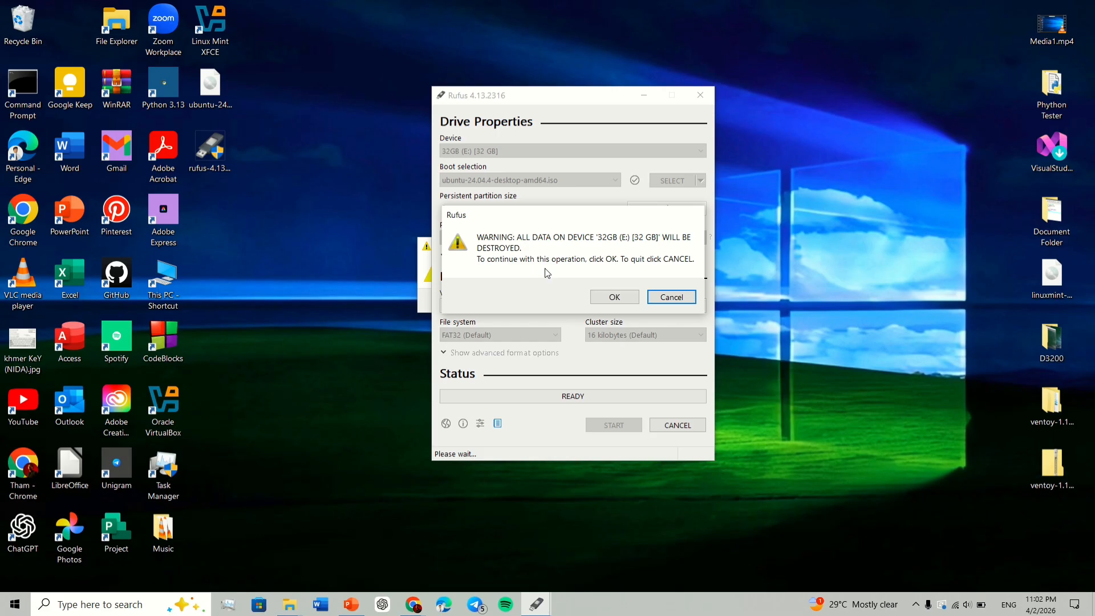
pyautogui.click(626, 300)
pyautogui.click(604, 319)
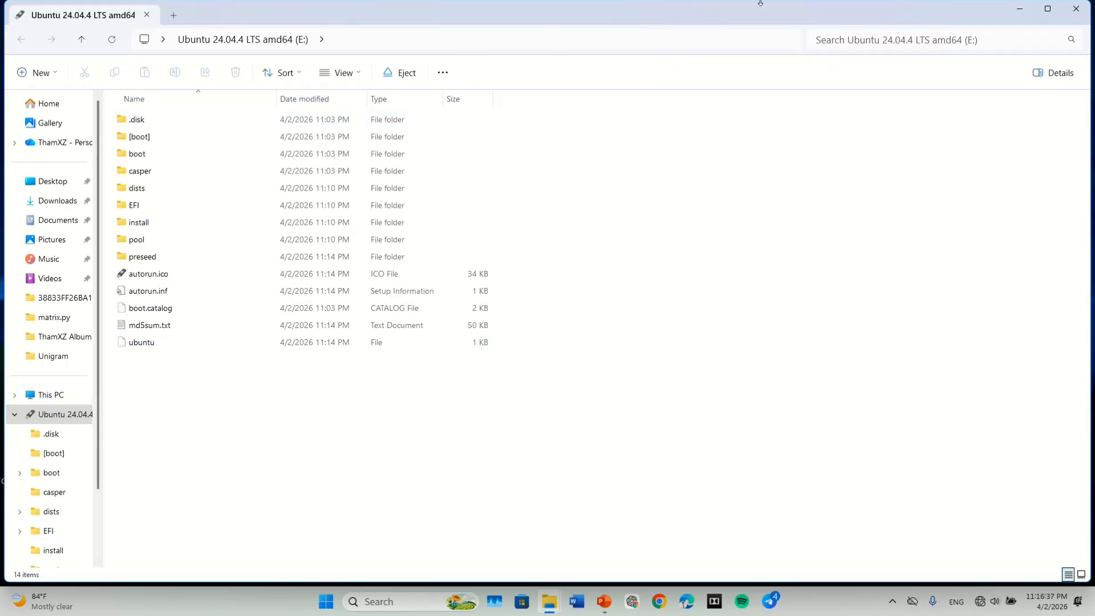
pyautogui.click(1062, 14)
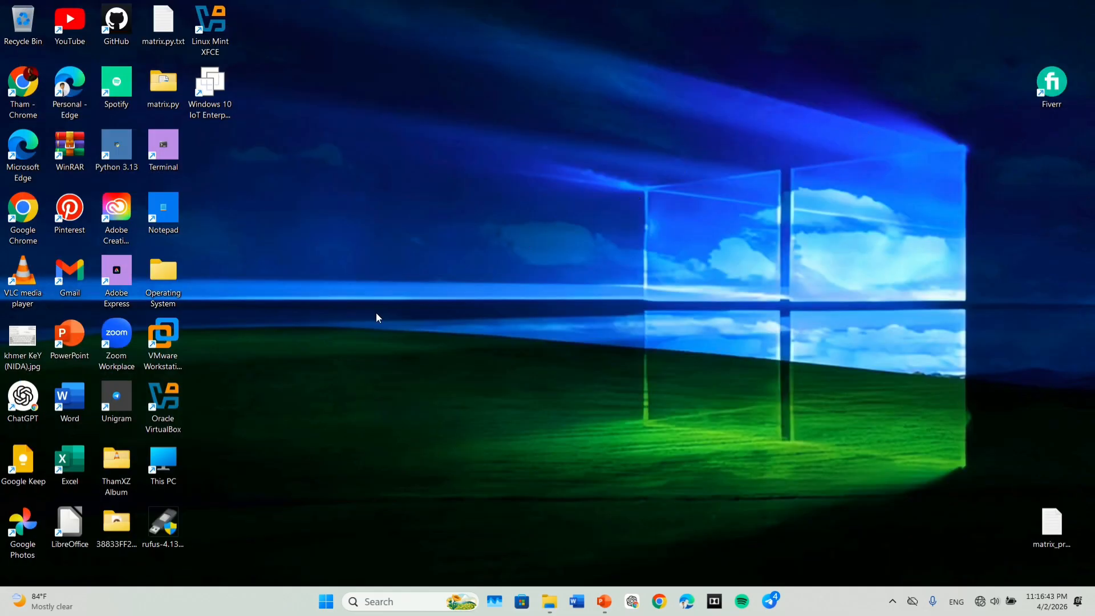
pyautogui.rightClick(169, 455)
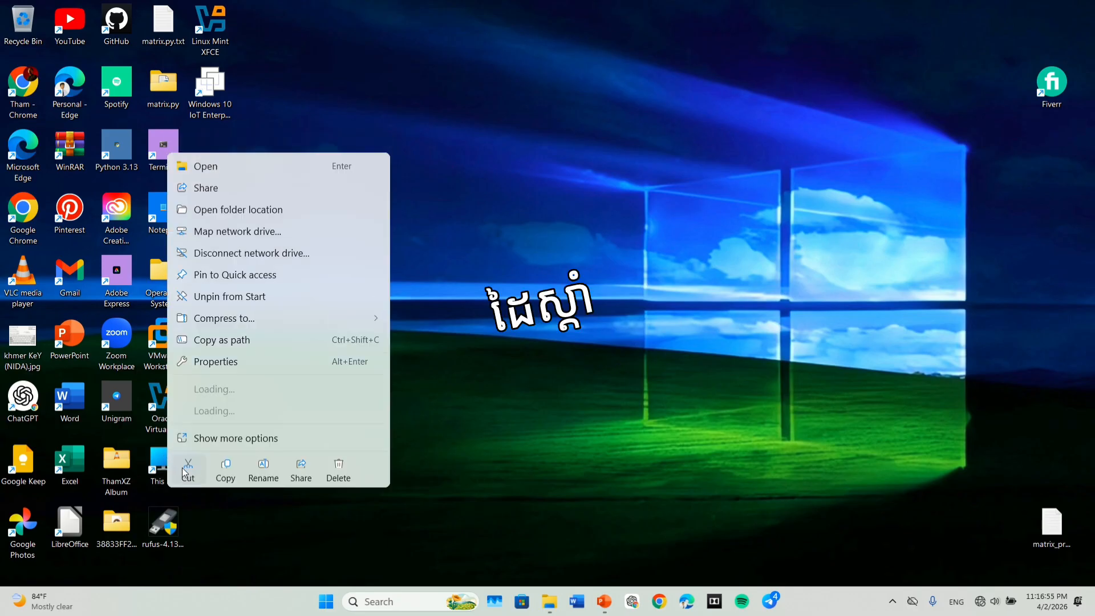
pyautogui.click(200, 438)
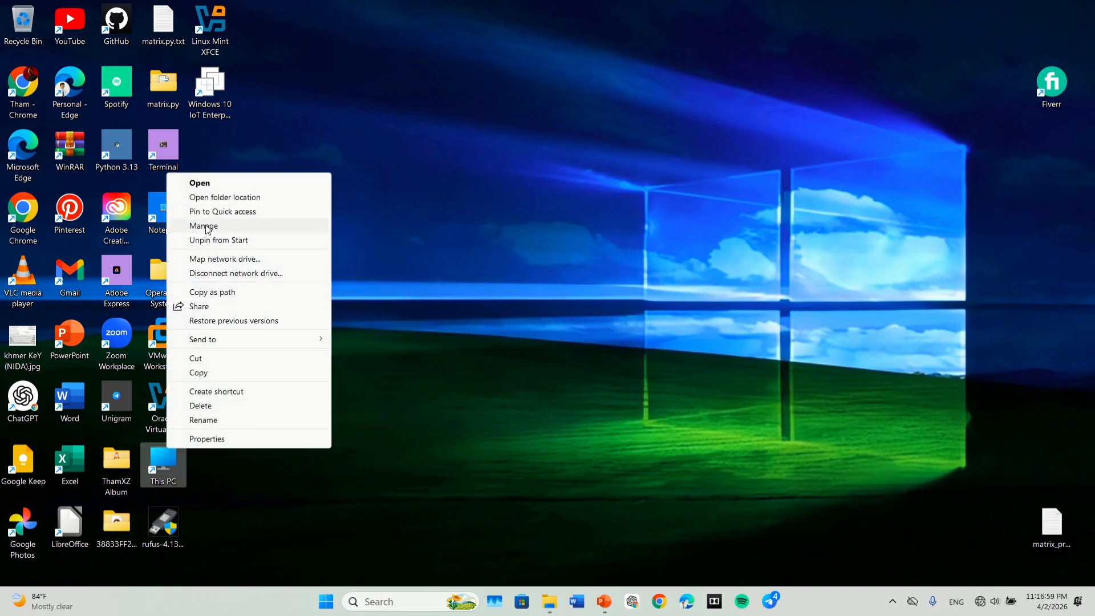
pyautogui.click(208, 226)
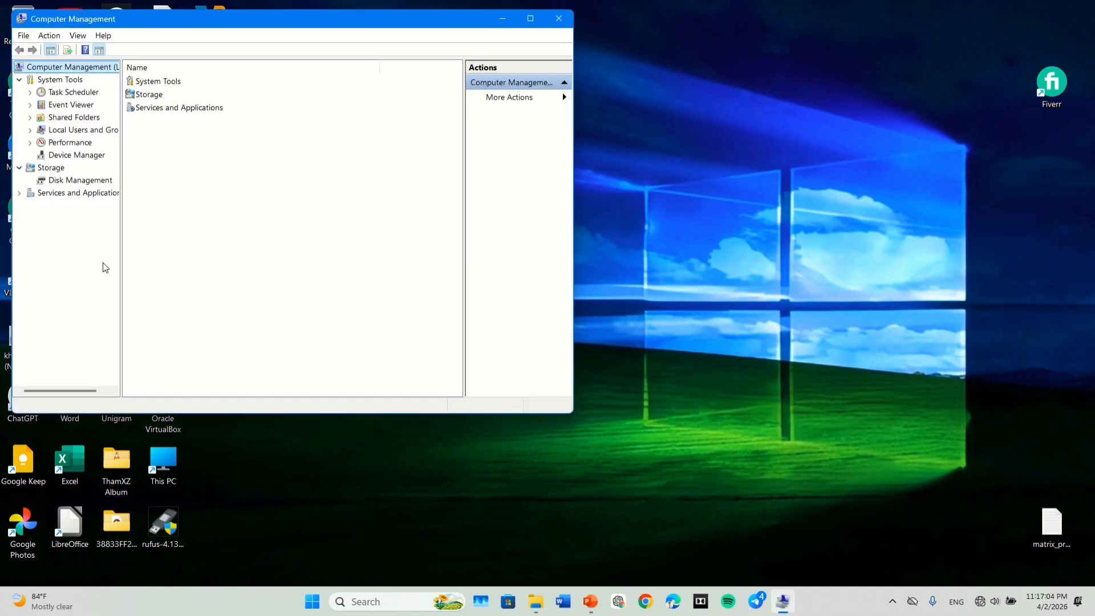
pyautogui.click(98, 181)
pyautogui.click(563, 24)
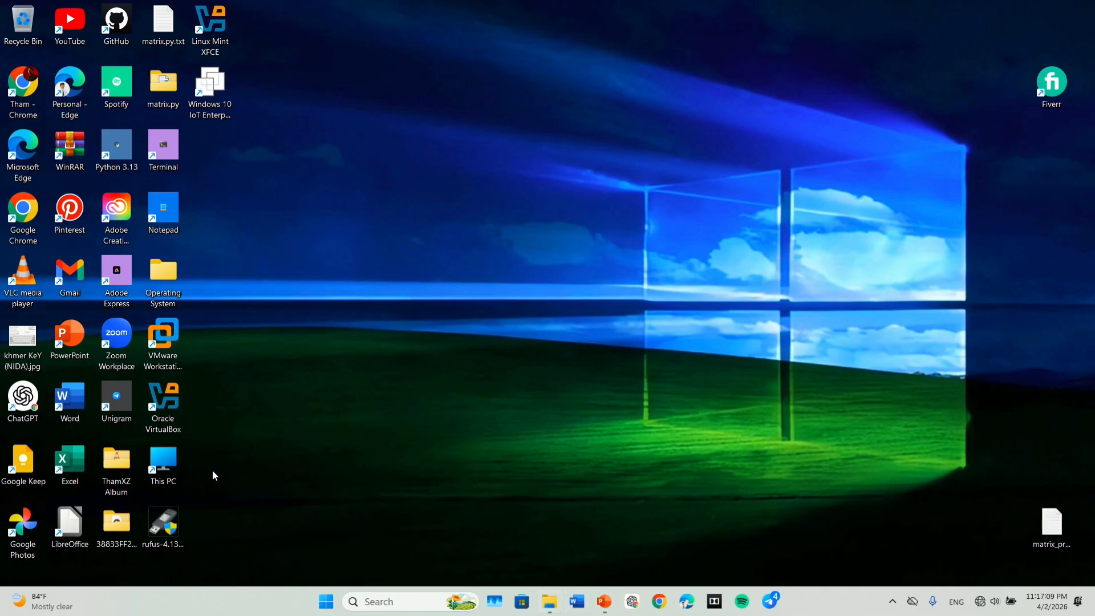
pyautogui.moveTo(164, 461)
pyautogui.mouseDown()
pyautogui.moveTo(354, 401)
pyautogui.moveTo(186, 439)
pyautogui.moveTo(166, 460)
pyautogui.mouseUp()
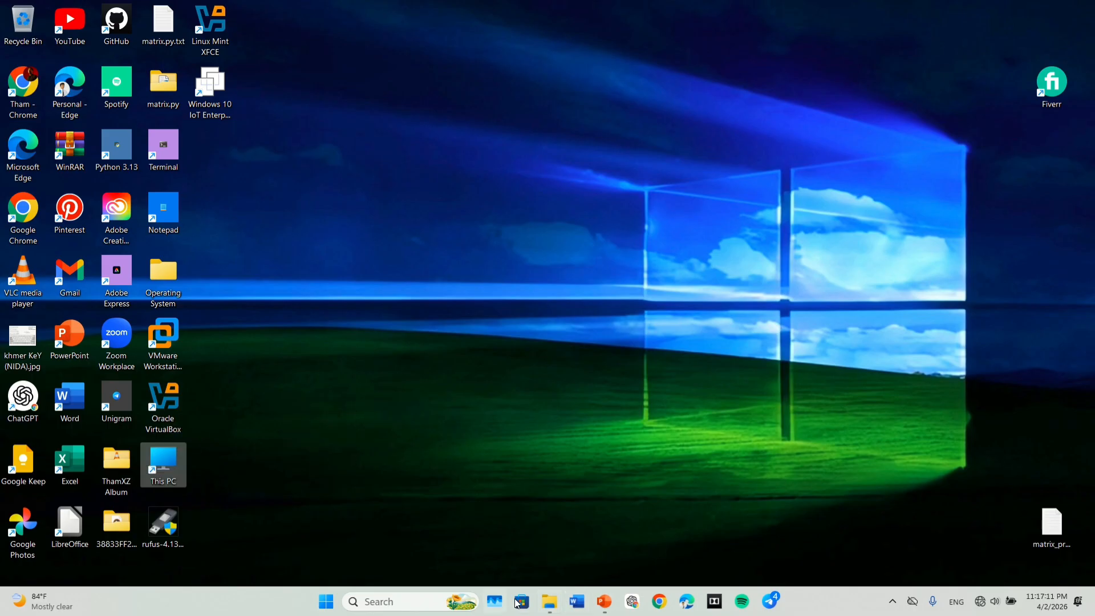
# - Open Computer Management for This PC from File Explorer and minimise the File Explorer window
pyautogui.click(545, 600)
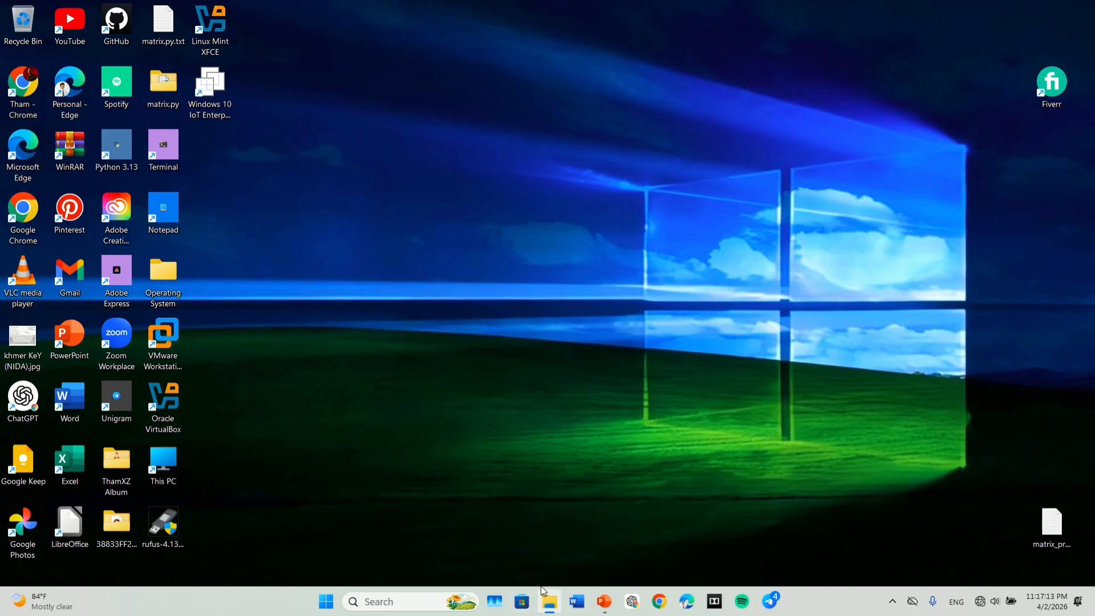
pyautogui.click(534, 527)
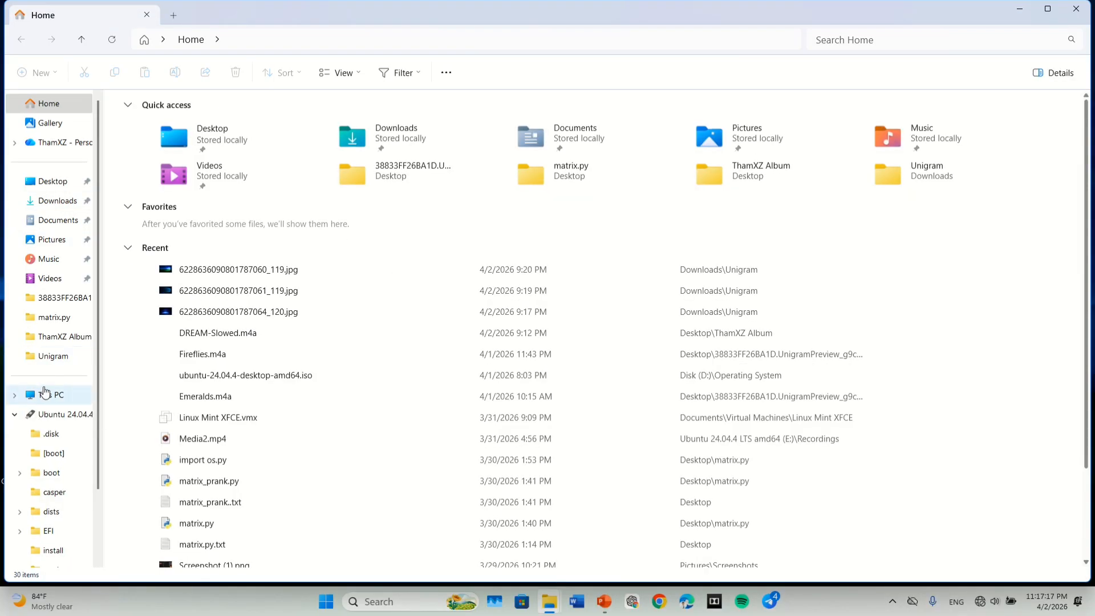
pyautogui.click(42, 396)
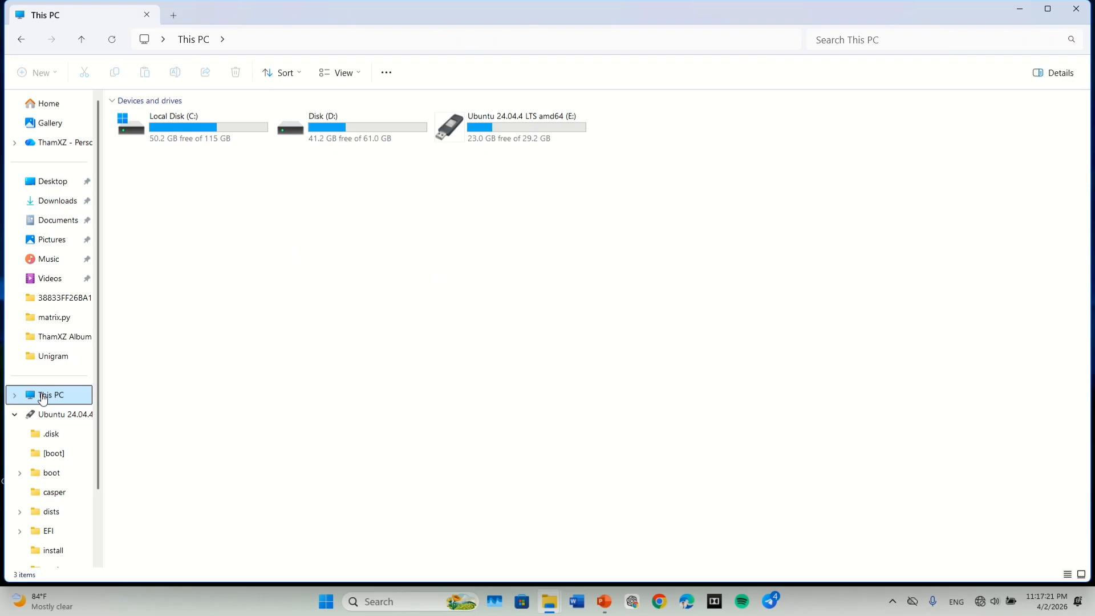
pyautogui.rightClick(42, 397)
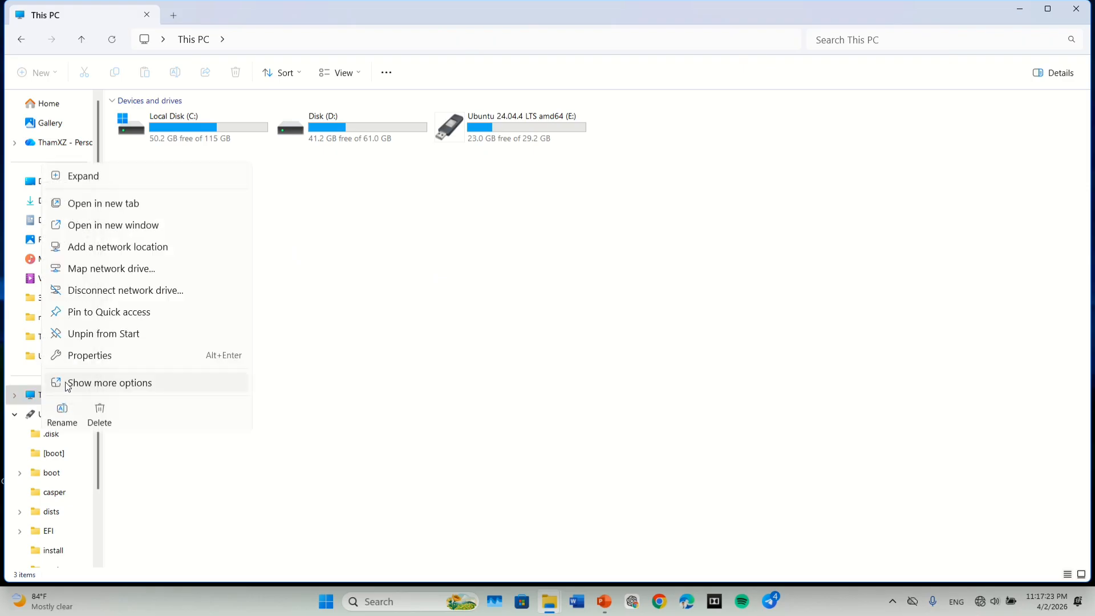
pyautogui.click(67, 386)
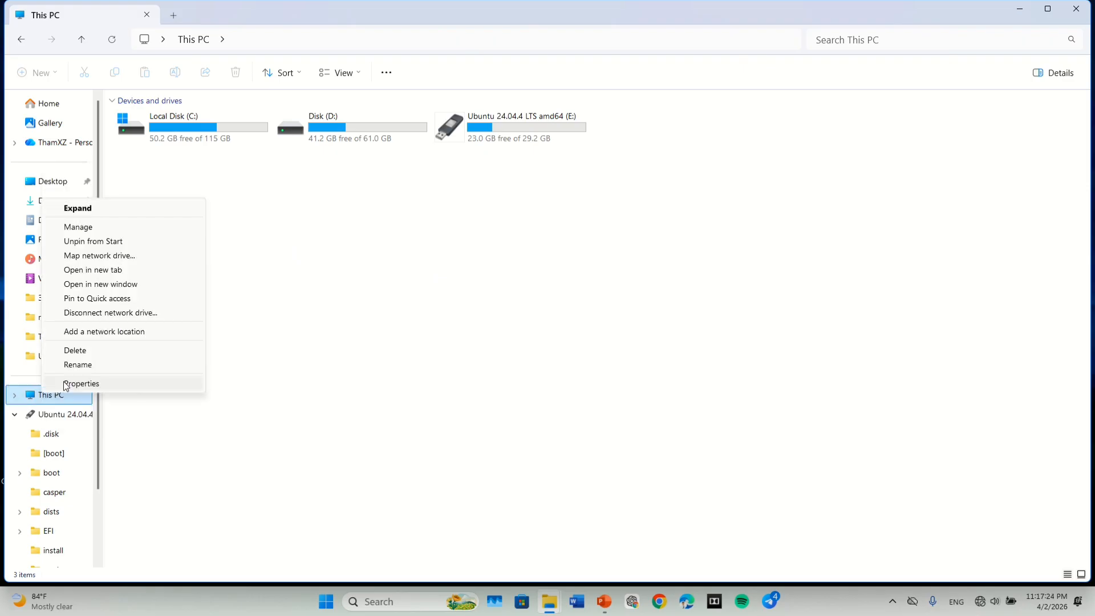
pyautogui.click(81, 229)
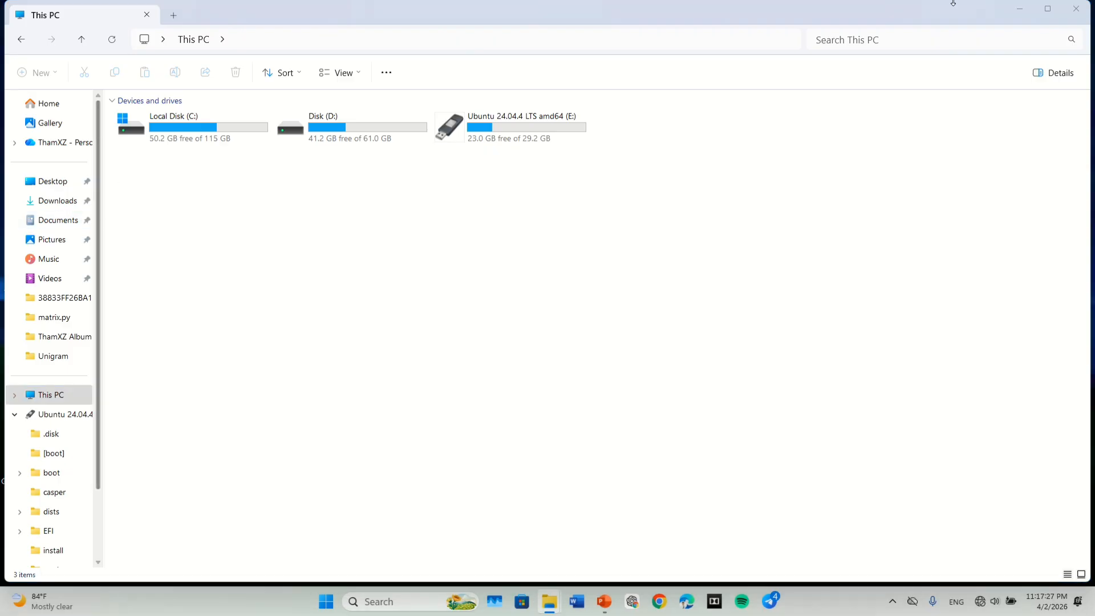
pyautogui.click(1022, 9)
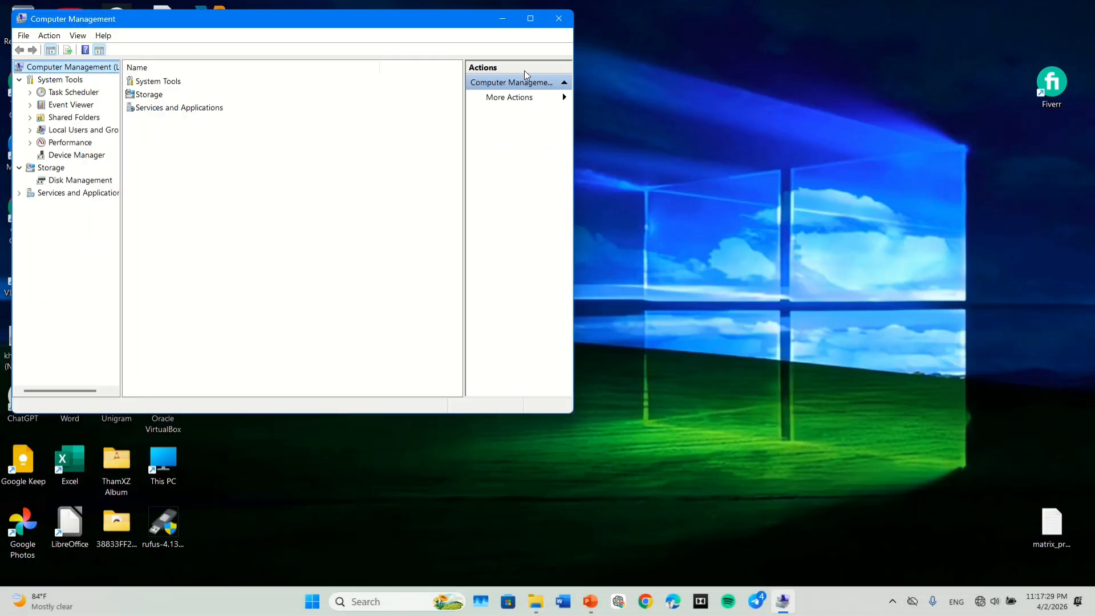
# - Maximise the Computer Management window and show Disk Management
pyautogui.moveTo(463, 19); pyautogui.dragTo(802, 63)
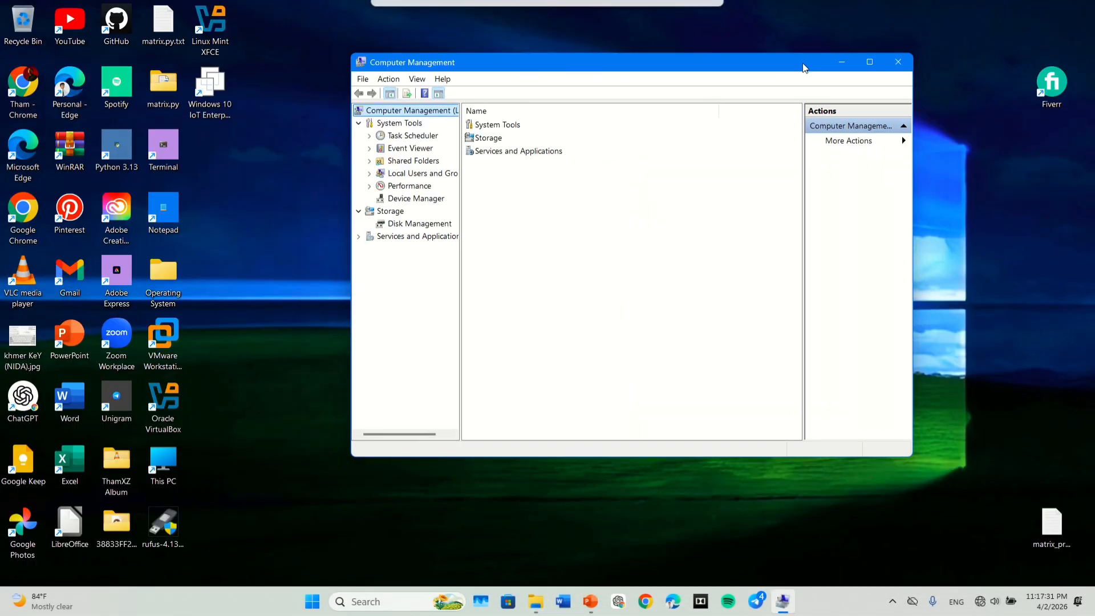
pyautogui.click(877, 59)
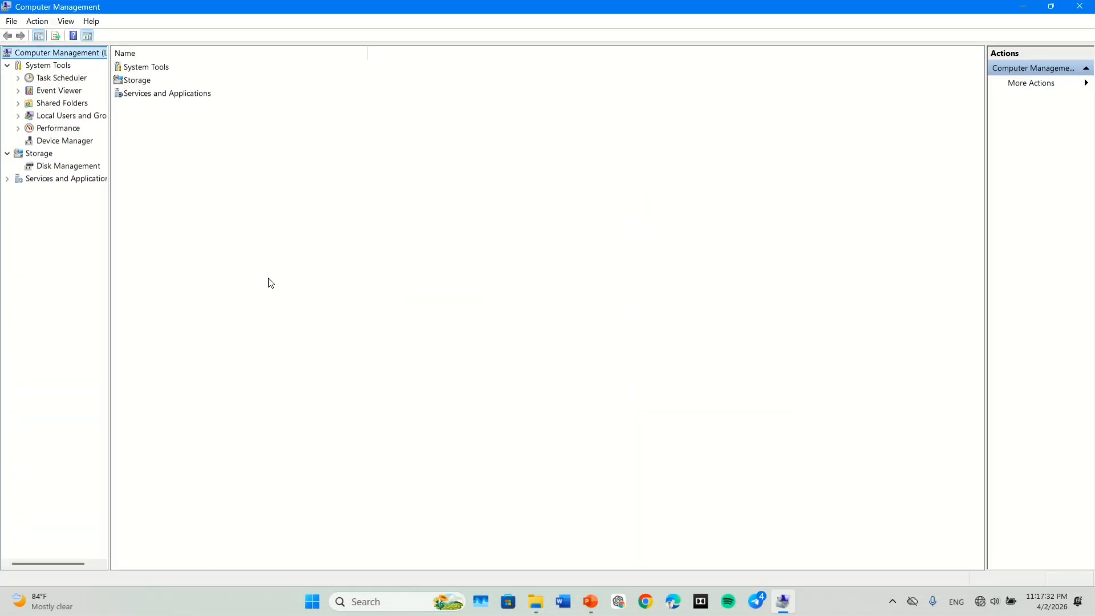
pyautogui.click(93, 167)
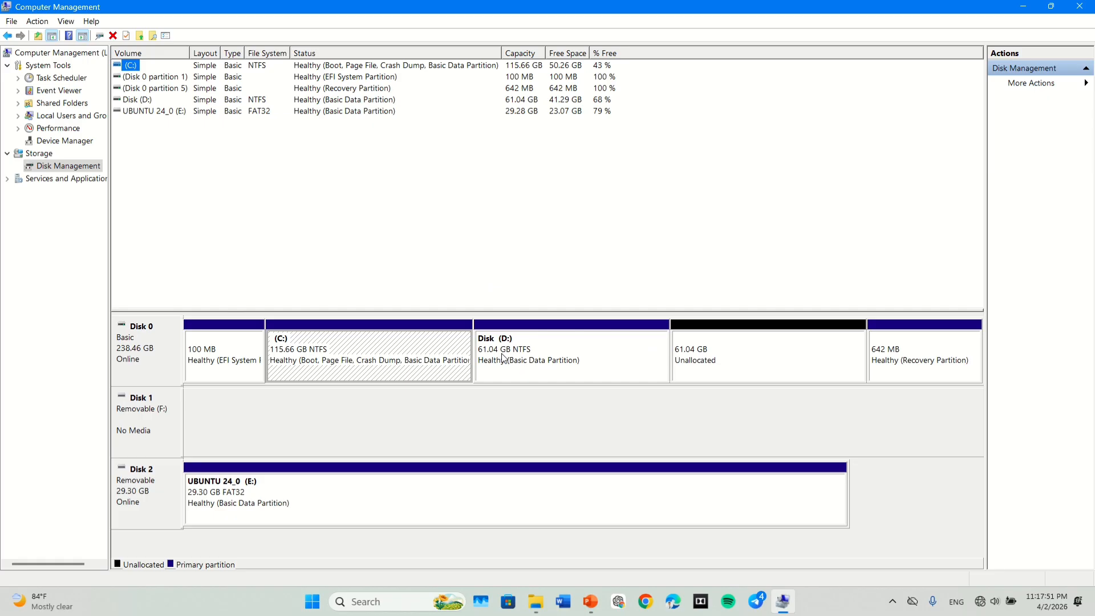
# - Extend Disk (D:) with all of the adjacent unallocated space on Disk 0
pyautogui.rightClick(591, 359)
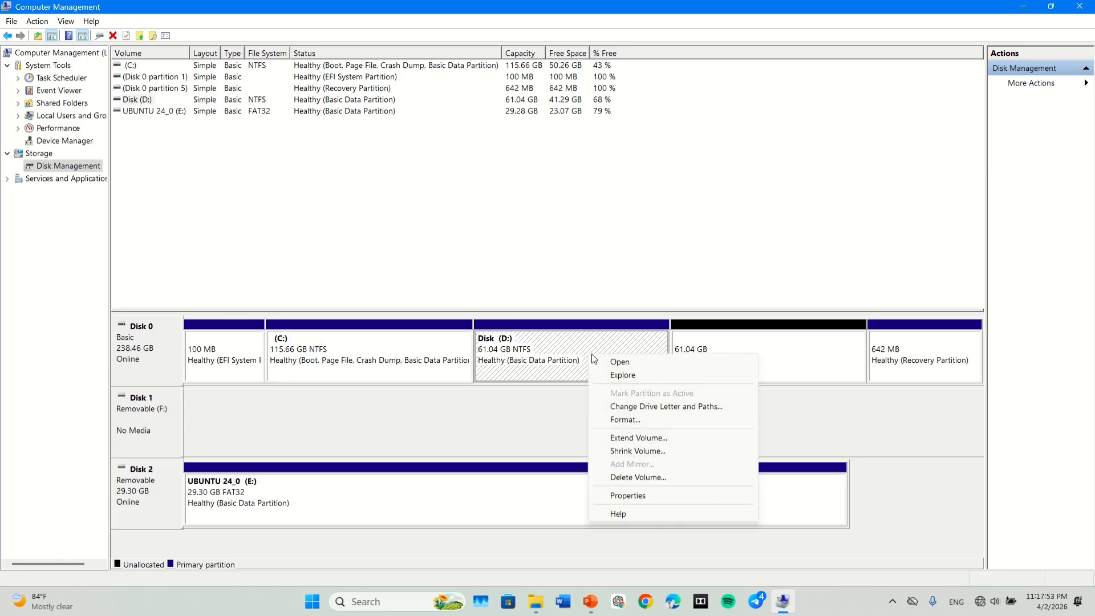
pyautogui.click(604, 437)
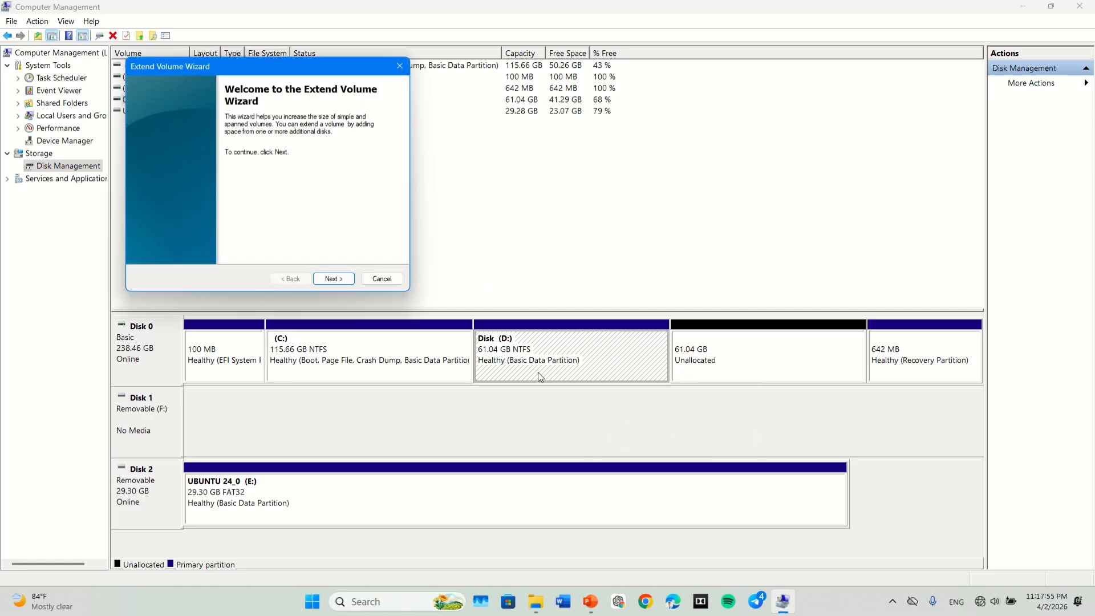
pyautogui.click(334, 279)
pyautogui.click(333, 278)
pyautogui.click(333, 278)
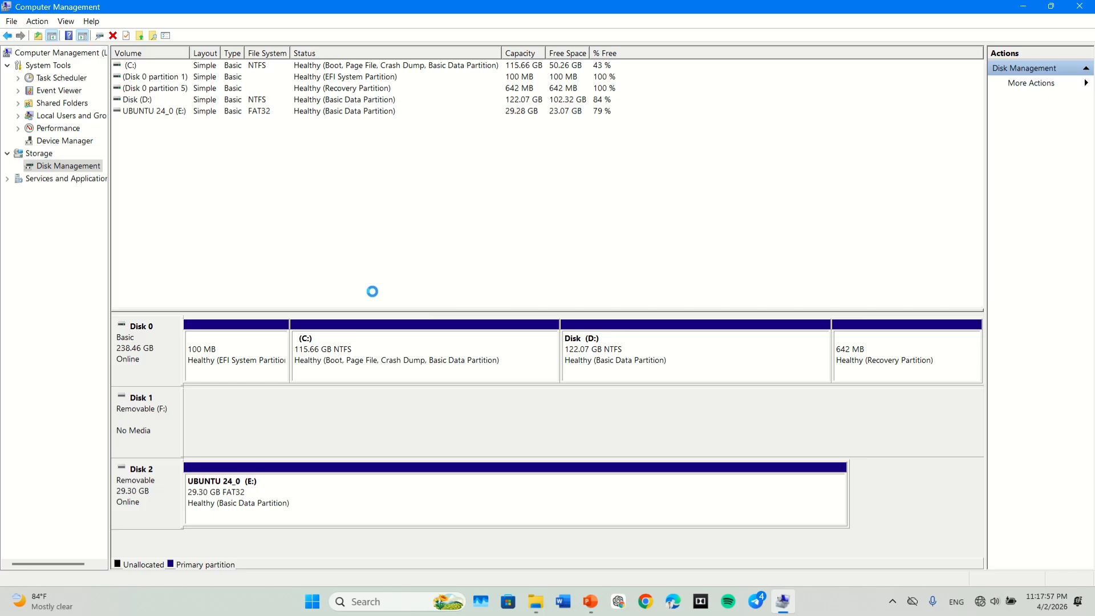
# - Shrink Disk (D:) by 65000 MB to free unallocated space on Disk 0
pyautogui.rightClick(611, 349)
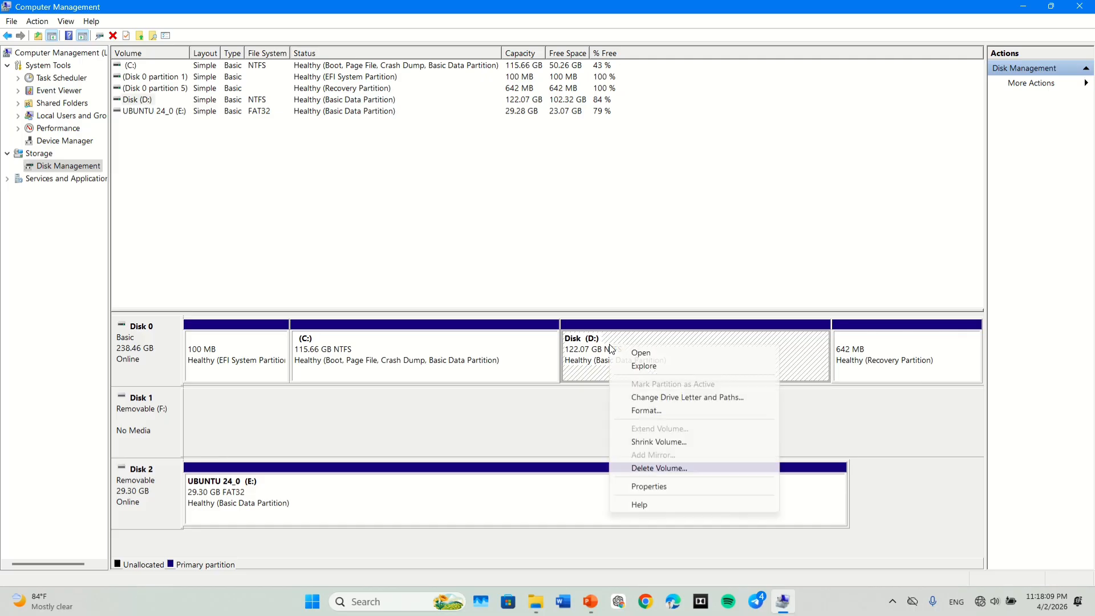
pyautogui.click(643, 444)
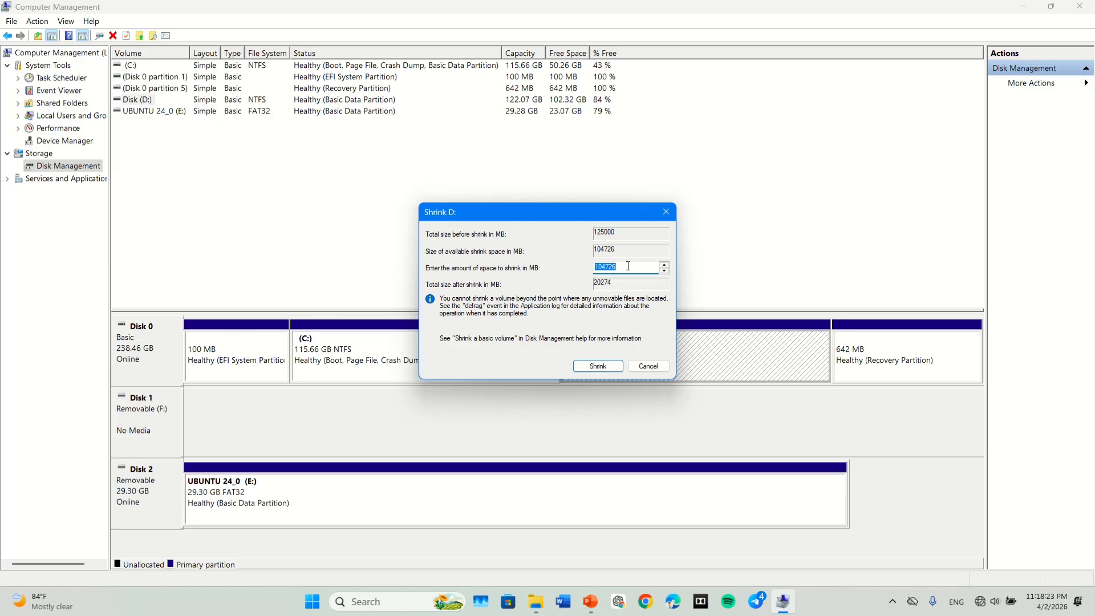
pyautogui.write('65000')
pyautogui.press('Return')
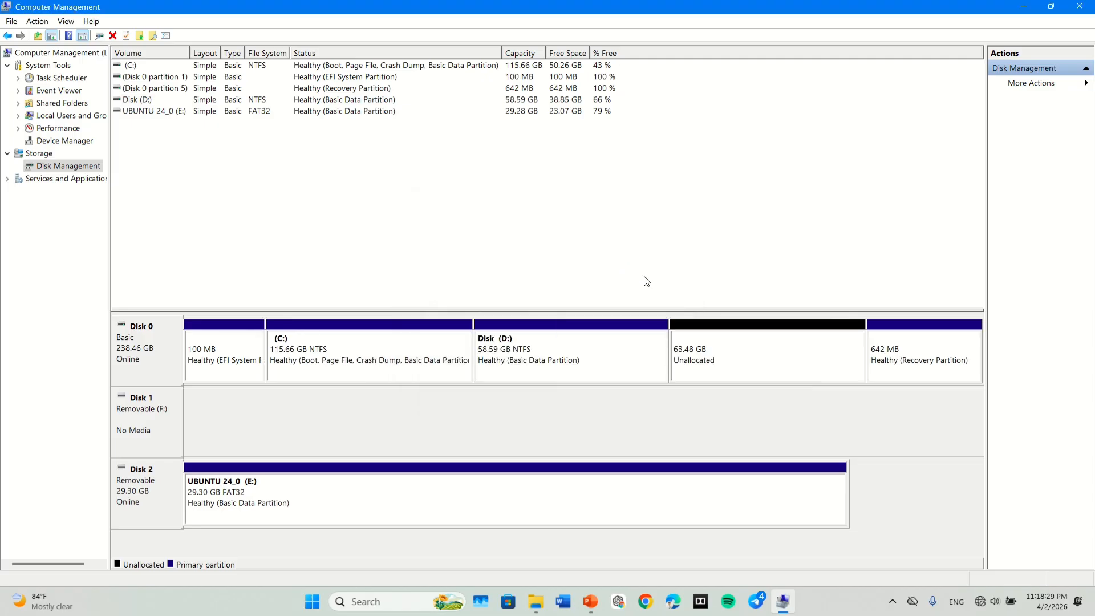
# - Set up a new simple volume in Disk 0's unallocated space, using its full size and drive letter G
pyautogui.rightClick(683, 361)
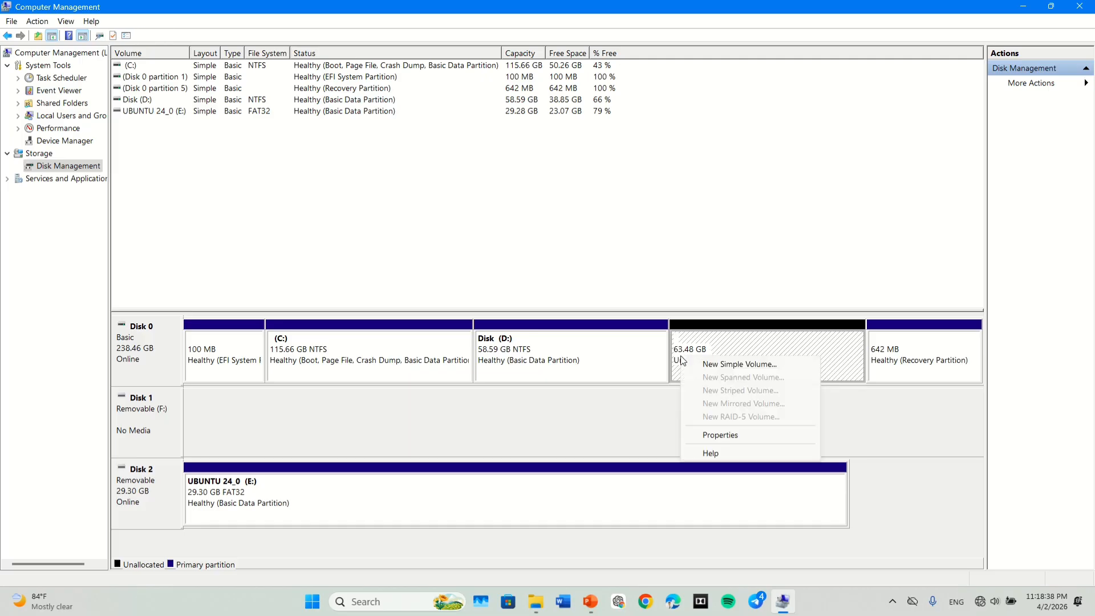
pyautogui.click(710, 365)
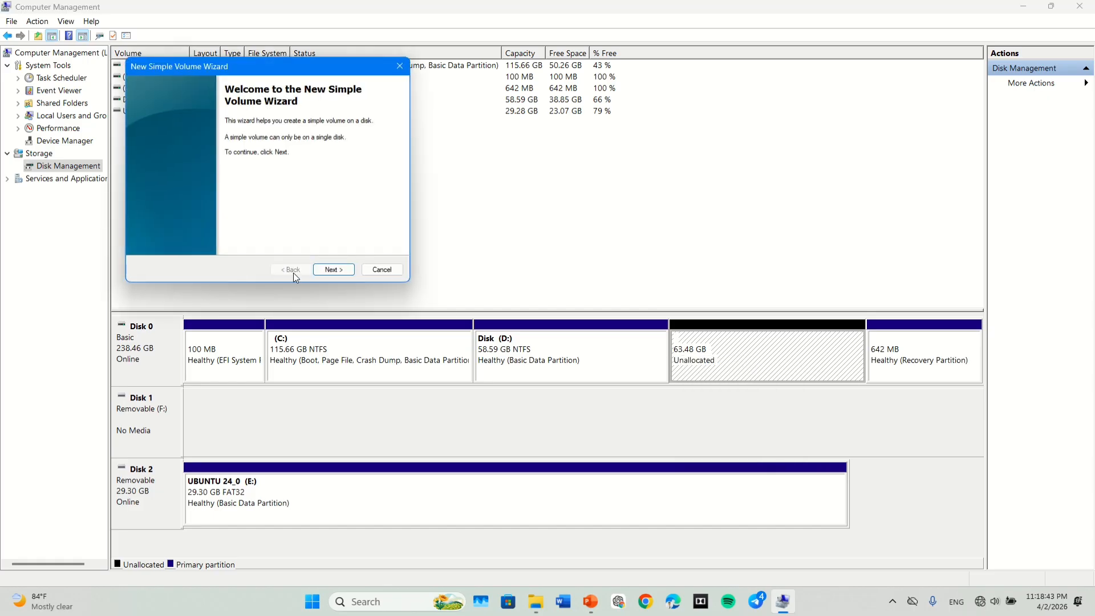
pyautogui.click(322, 270)
pyautogui.click(322, 271)
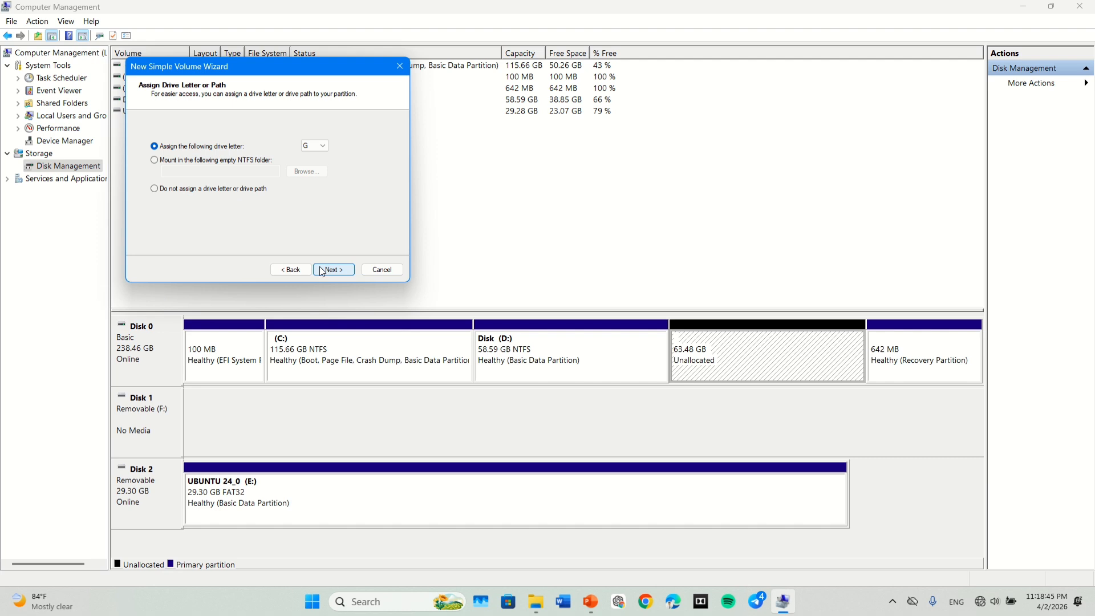
pyautogui.click(316, 145)
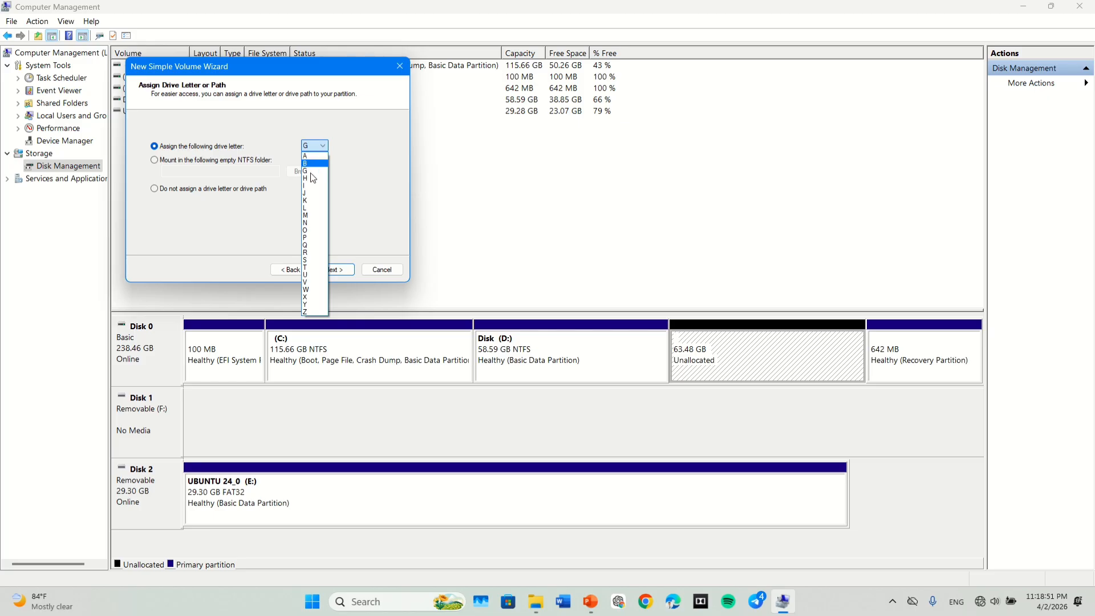
pyautogui.click(358, 171)
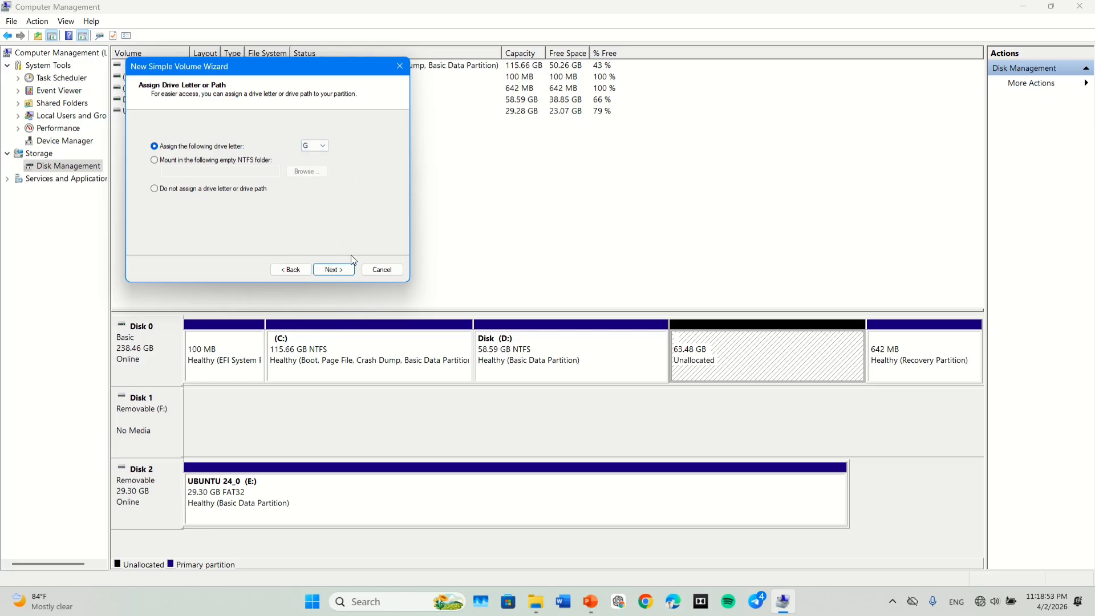
pyautogui.click(336, 274)
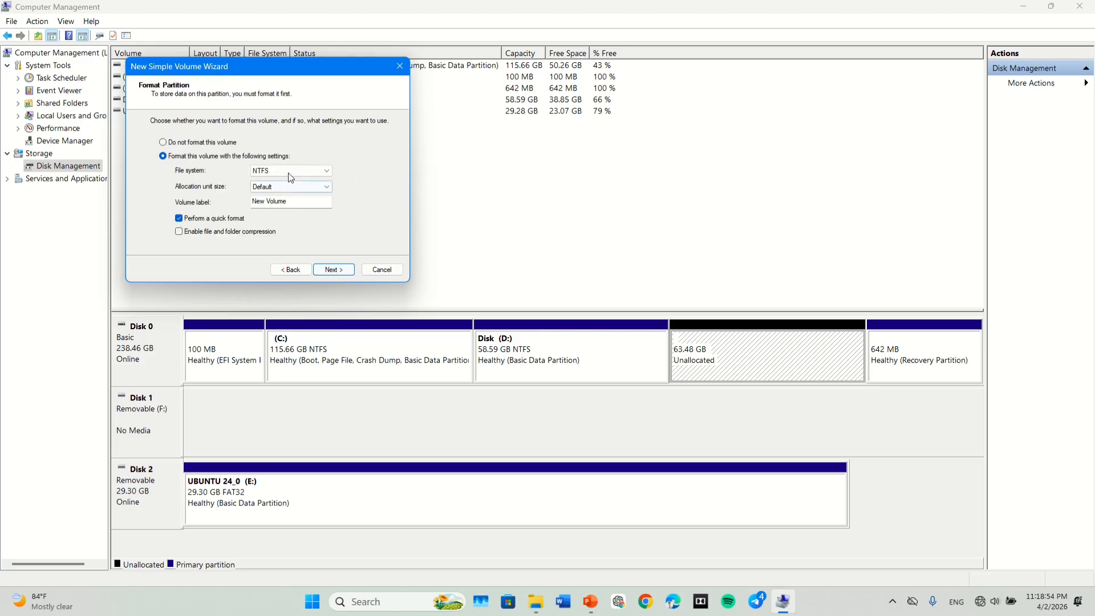
# - Label the new volume "Ubuntu 24.04.4 LTS" and keep NTFS, the default allocation unit size and quick format
pyautogui.click(285, 202)
pyautogui.press('BackSpace')
pyautogui.press('BackSpace')
pyautogui.press('BackSpace')
pyautogui.press('BackSpace')
pyautogui.press('BackSpace')
pyautogui.press('BackSpace')
pyautogui.press('BackSpace')
pyautogui.press('BackSpace')
pyautogui.press('BackSpace')
pyautogui.write('Ubuntu 24.04 .4 LTS')
pyautogui.press('Return')
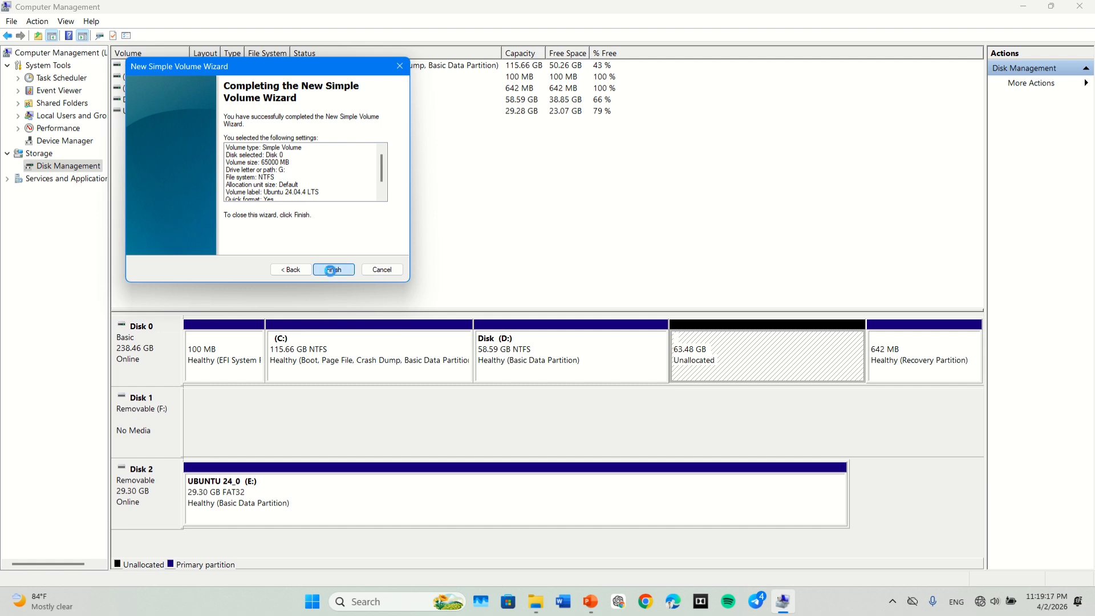
# - Finish creating the new volume, then close its folder window and Computer Management
pyautogui.click(333, 271)
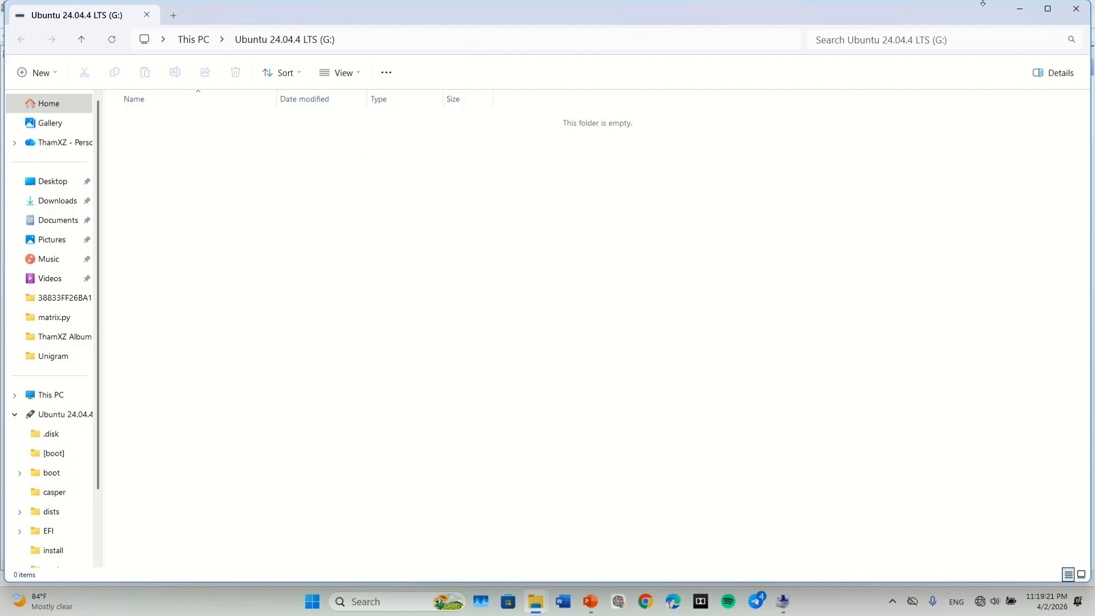
pyautogui.click(1077, 9)
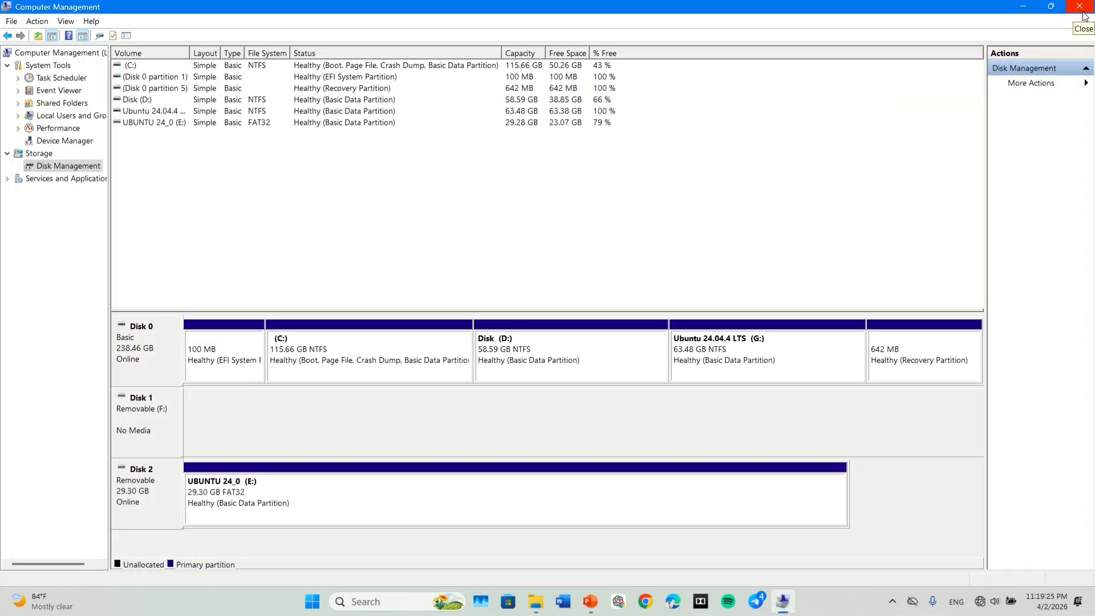
pyautogui.click(1081, 7)
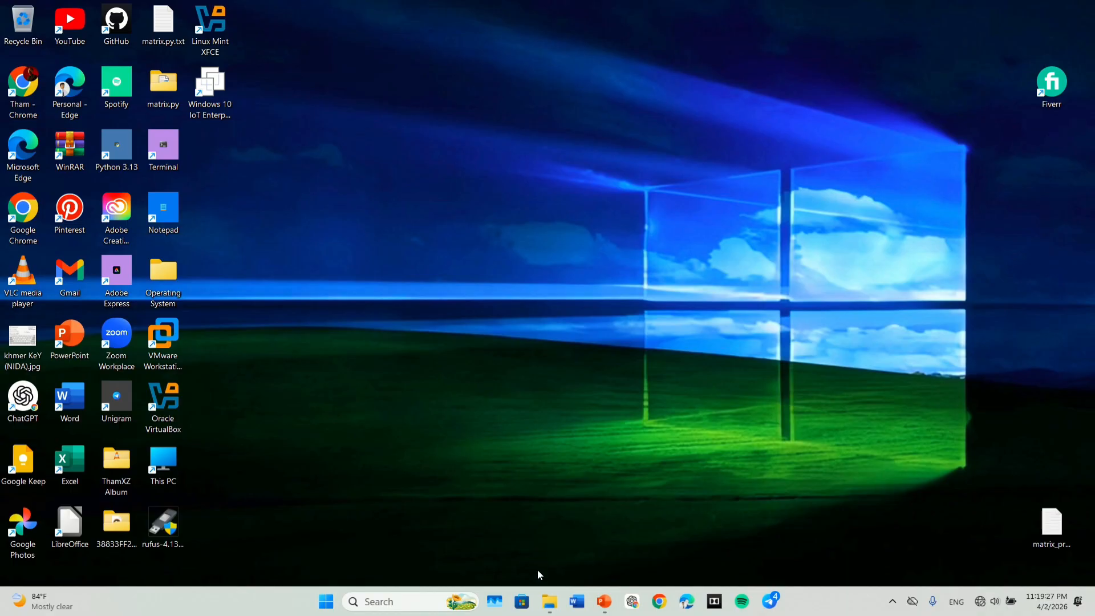
# - View the drives in This PC and the contents of the Ubuntu 24.04.4 LTS amd64 (E:) drive, then minimise File Explorer
pyautogui.moveTo(549, 602)
pyautogui.moveTo(529, 560)
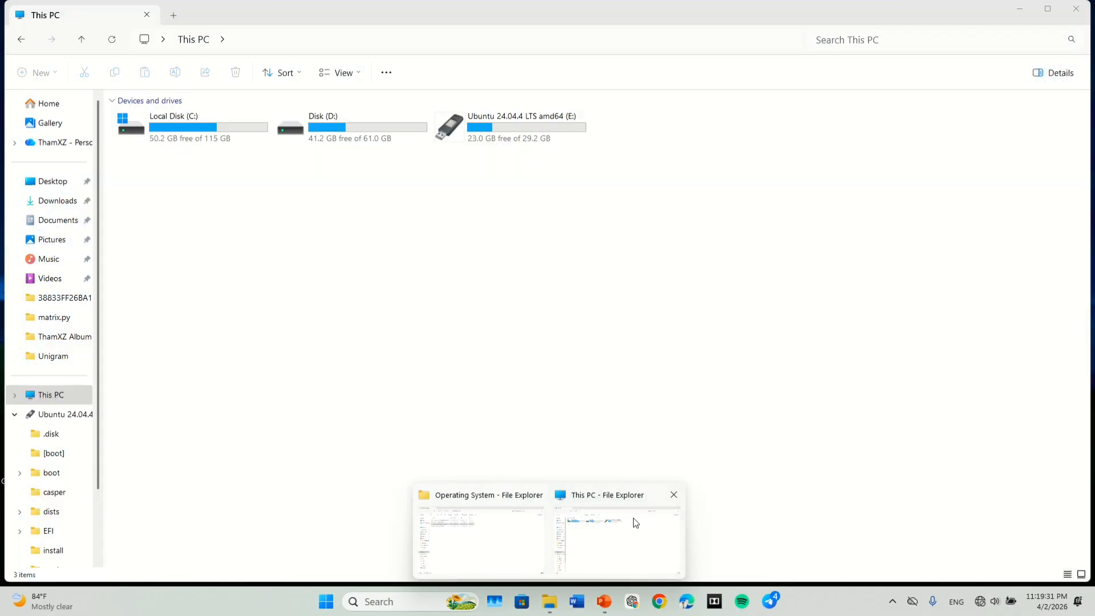
pyautogui.click(635, 523)
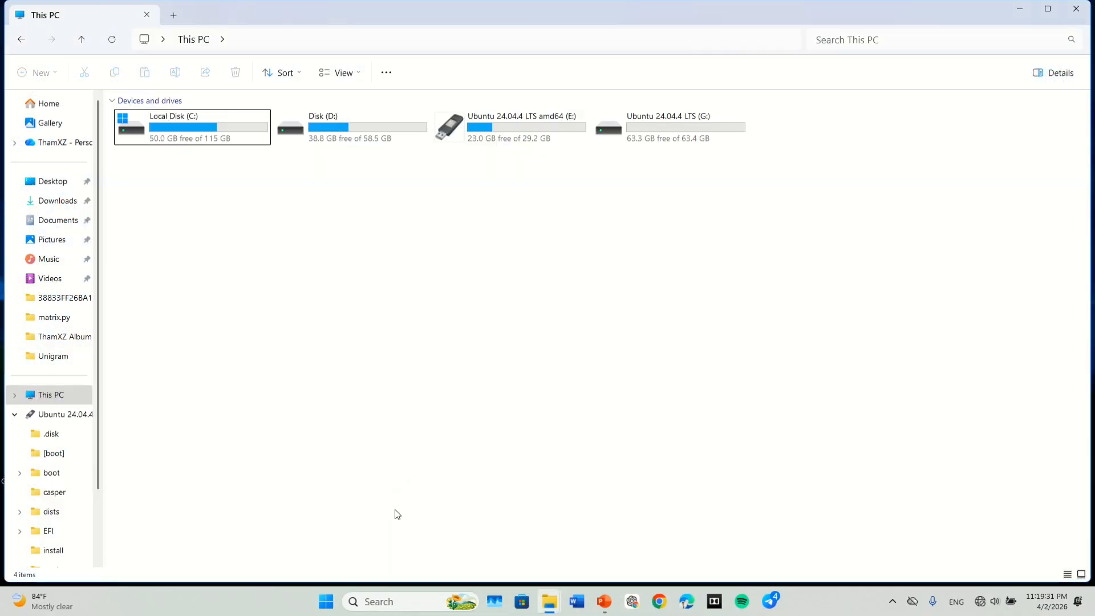
pyautogui.scroll(-2, 76, 410)
pyautogui.scroll(2, 77, 409)
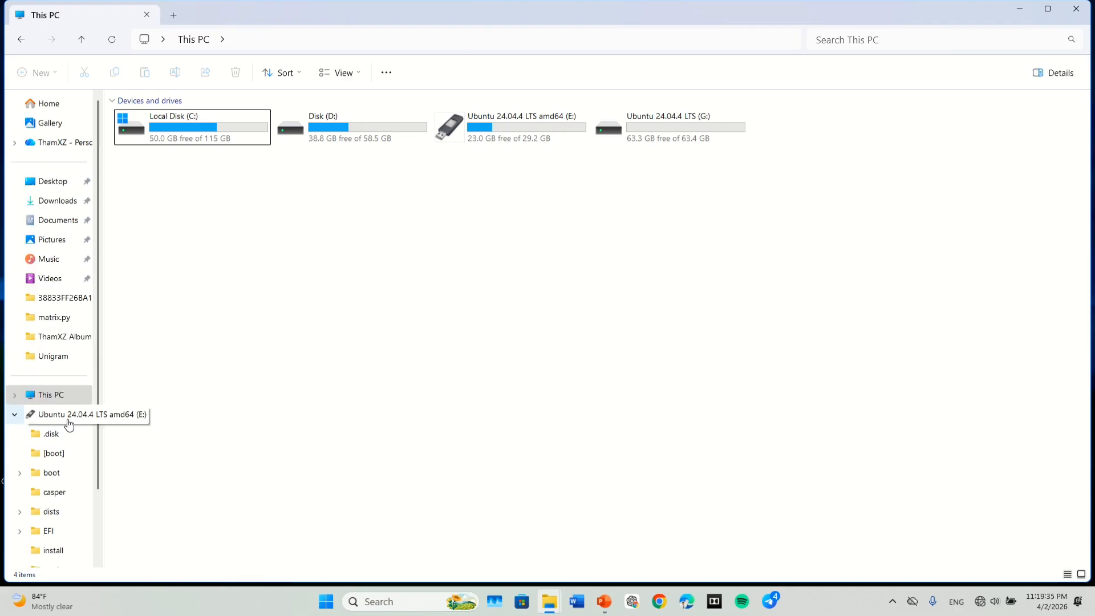
pyautogui.click(68, 421)
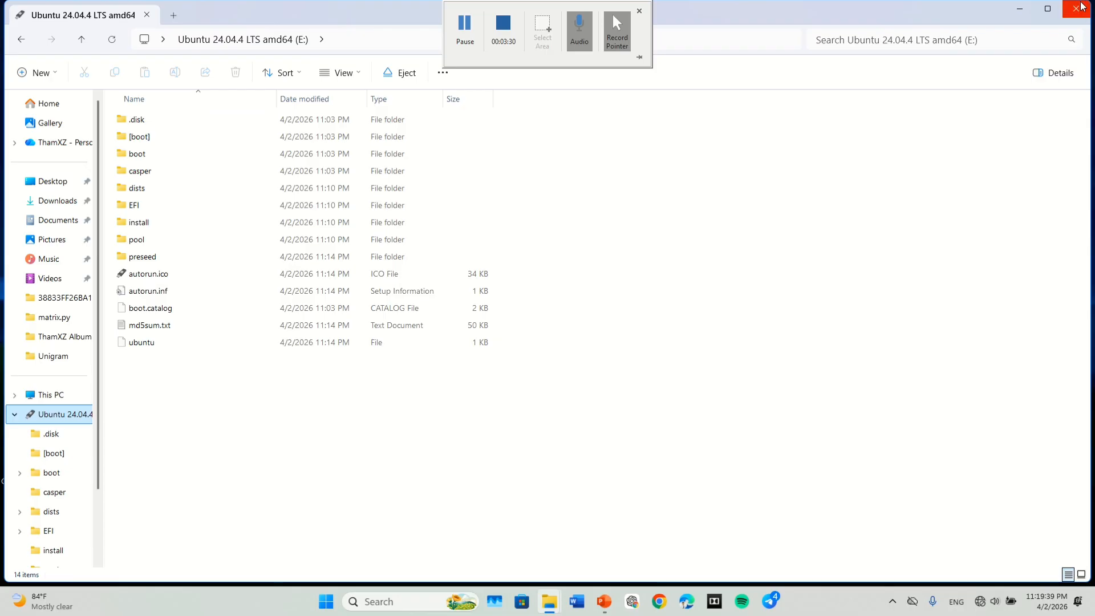
pyautogui.click(1021, 9)
pyautogui.moveTo(543, 4)
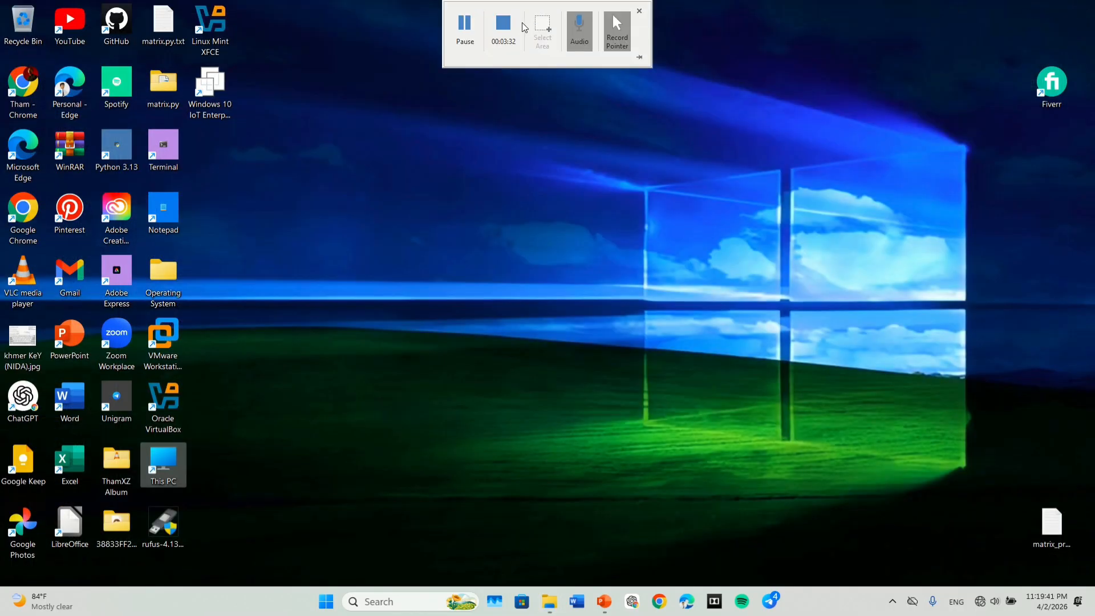
pyautogui.click(494, 41)
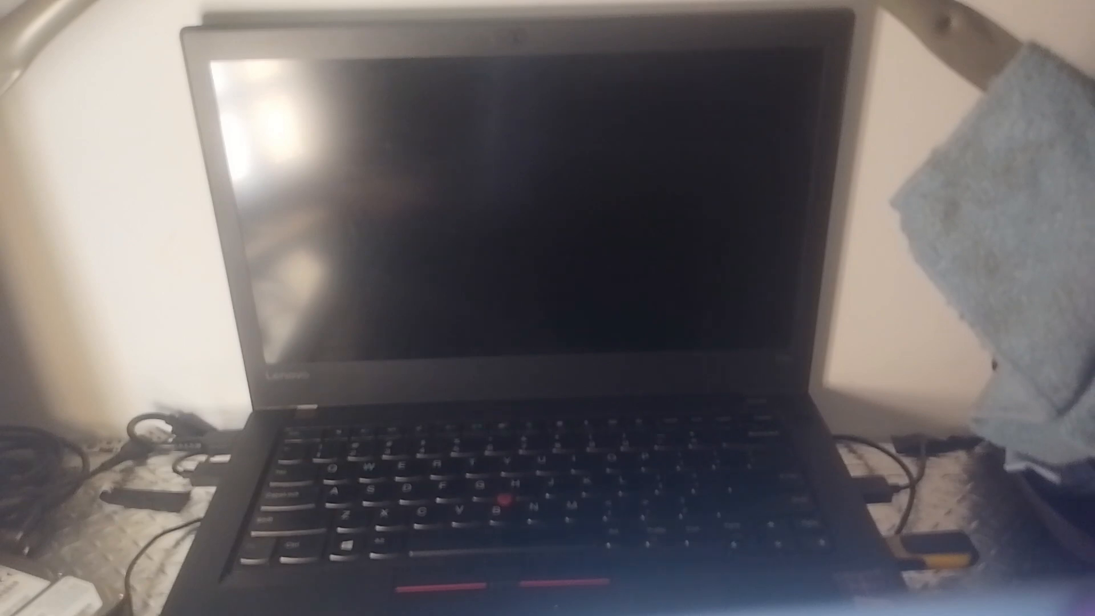